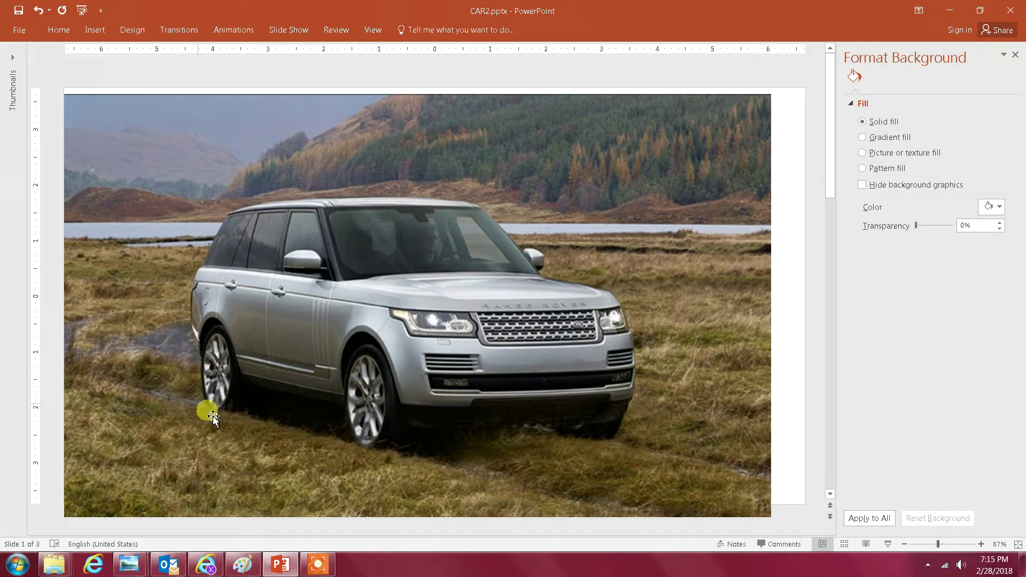
- Select the silver SUV photo on slide 1 and switch it into Crop mode
{"action": "left_click", "coordinate": [834, 465]}
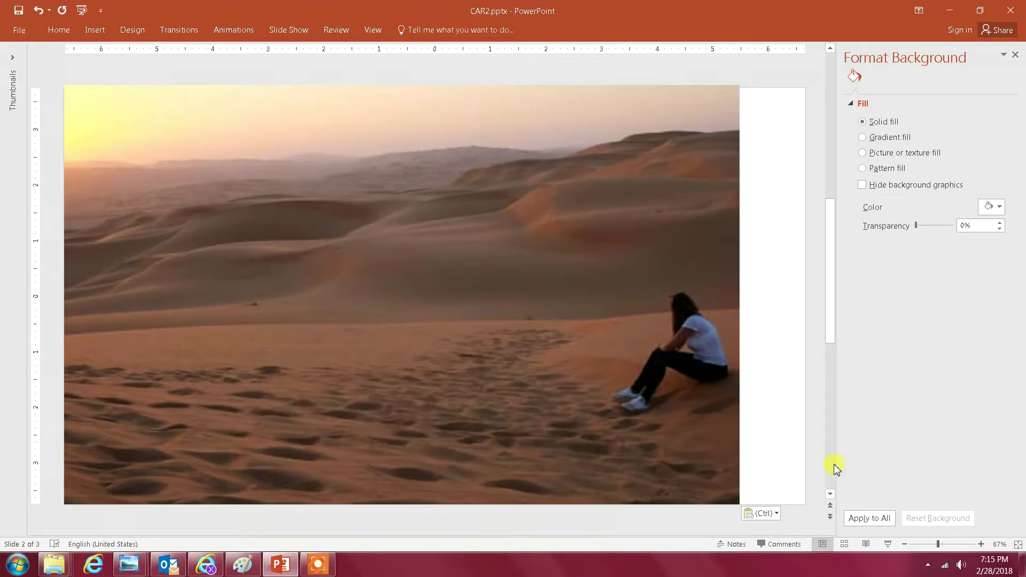
{"action": "left_click", "coordinate": [834, 465]}
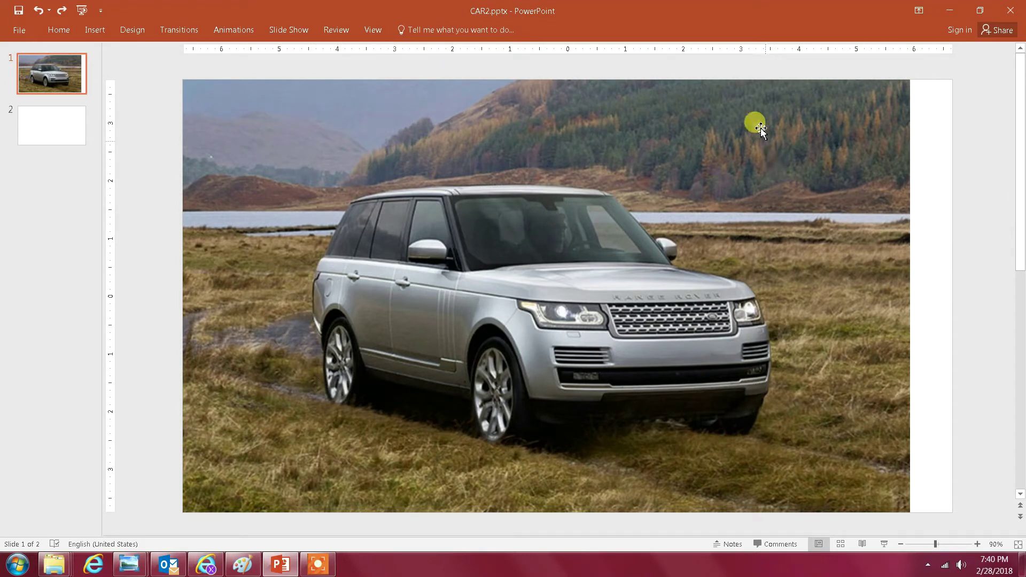
{"action": "left_click", "coordinate": [870, 255]}
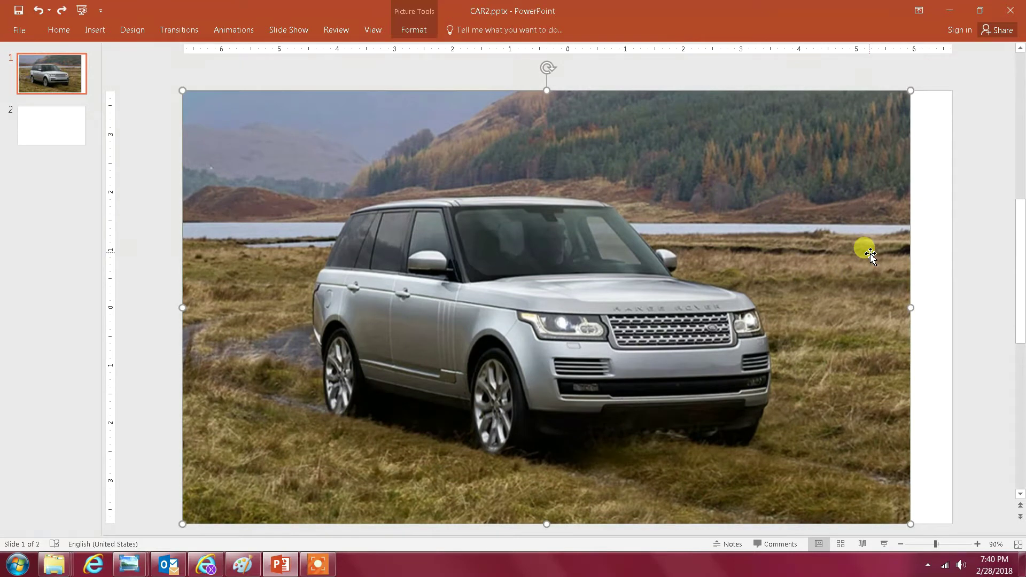
{"action": "left_click", "coordinate": [415, 31]}
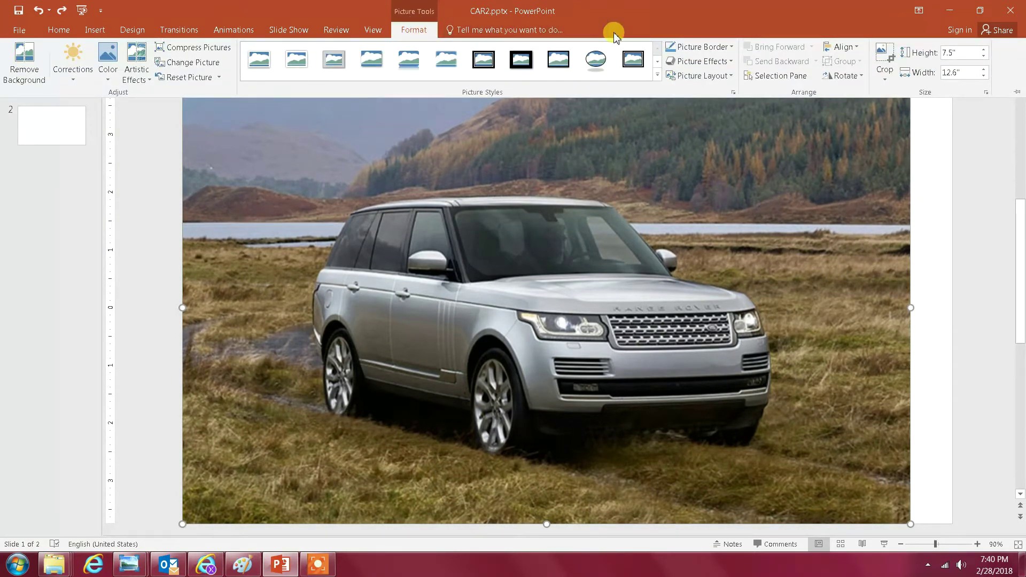
{"action": "left_click", "coordinate": [890, 83]}
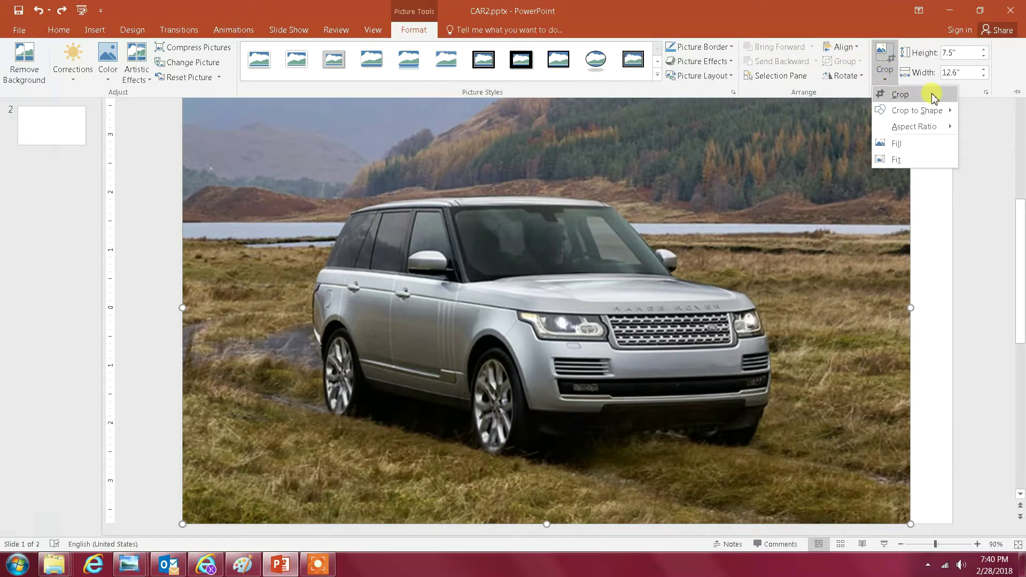
{"action": "left_click", "coordinate": [932, 95]}
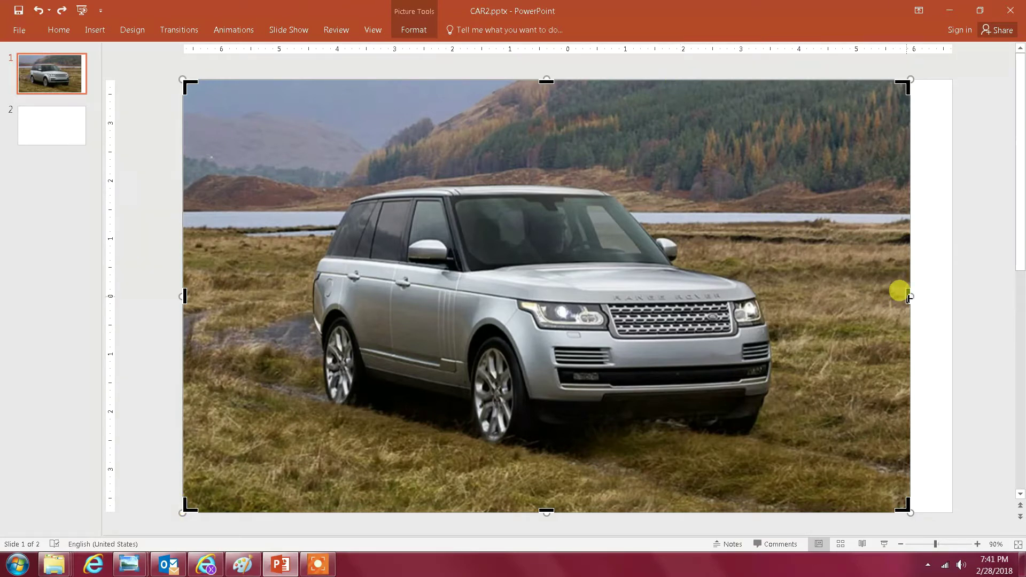
- Pull the right, left, top and bottom crop edges in tightly around the SUV
{"action": "left_click_drag", "start_coordinate": [908, 297], "coordinate": [773, 299]}
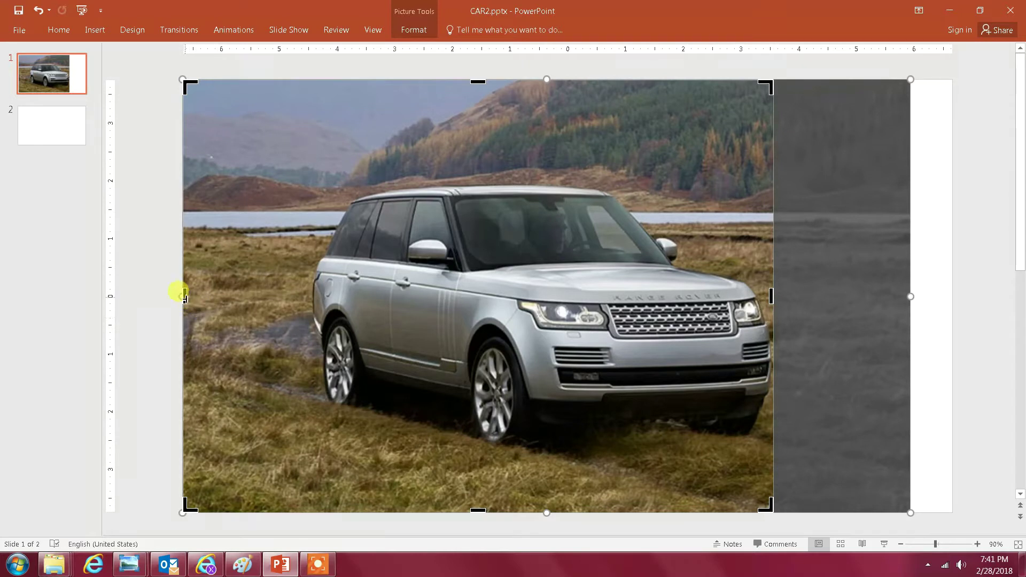
{"action": "left_click_drag", "start_coordinate": [188, 298], "coordinate": [309, 289]}
{"action": "left_click_drag", "start_coordinate": [540, 81], "coordinate": [540, 183]}
{"action": "left_click_drag", "start_coordinate": [541, 512], "coordinate": [547, 466]}
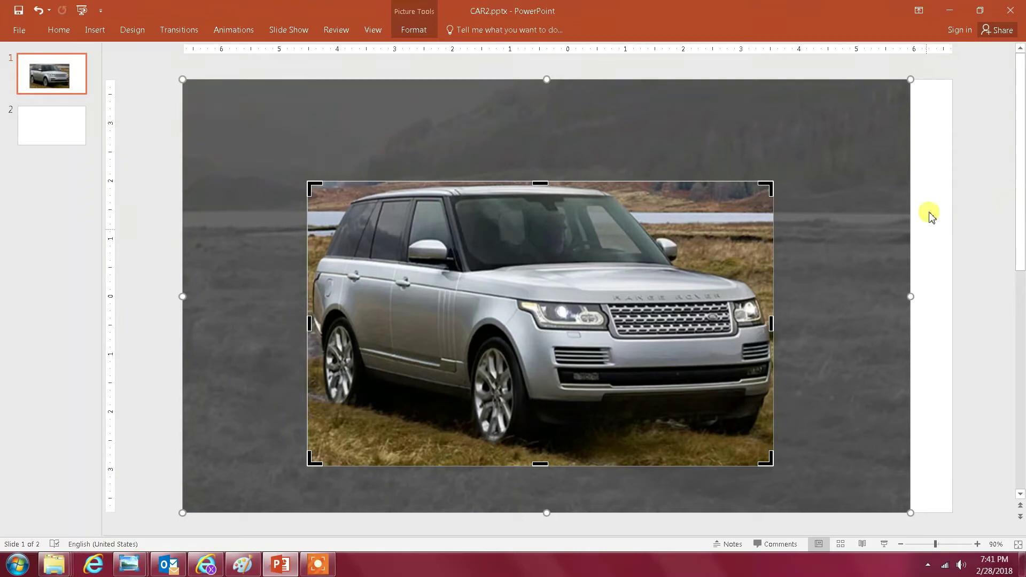
- Apply the crop and save the cropped photo as a PNG picture named Range
{"action": "left_click", "coordinate": [940, 228]}
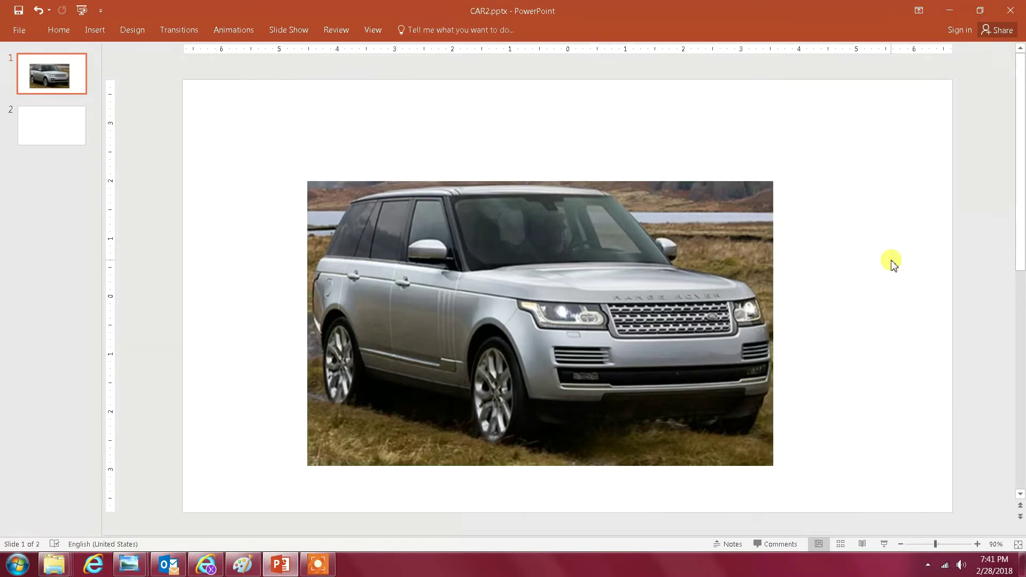
{"action": "right_click", "coordinate": [734, 238]}
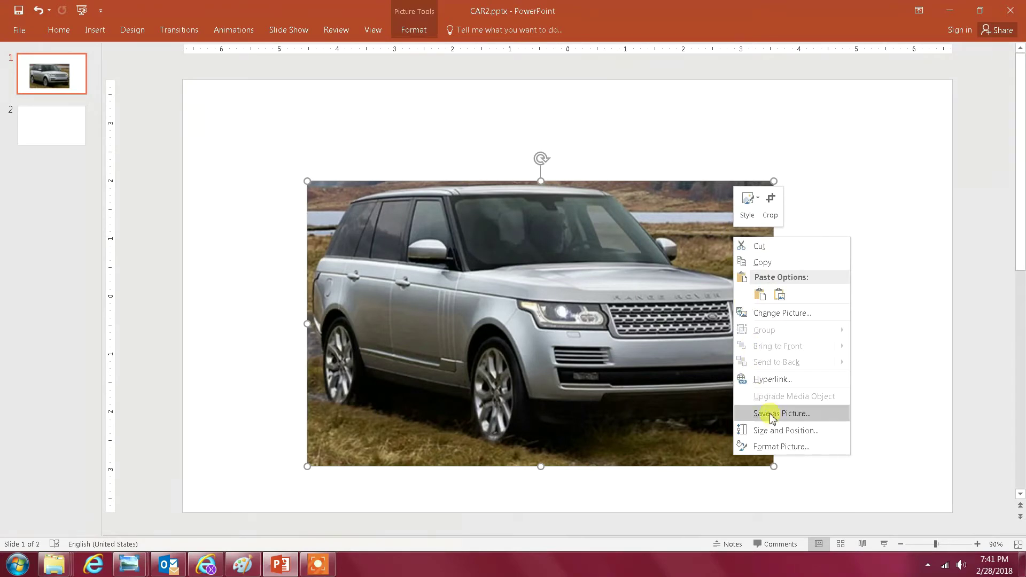
{"action": "left_click", "coordinate": [823, 414]}
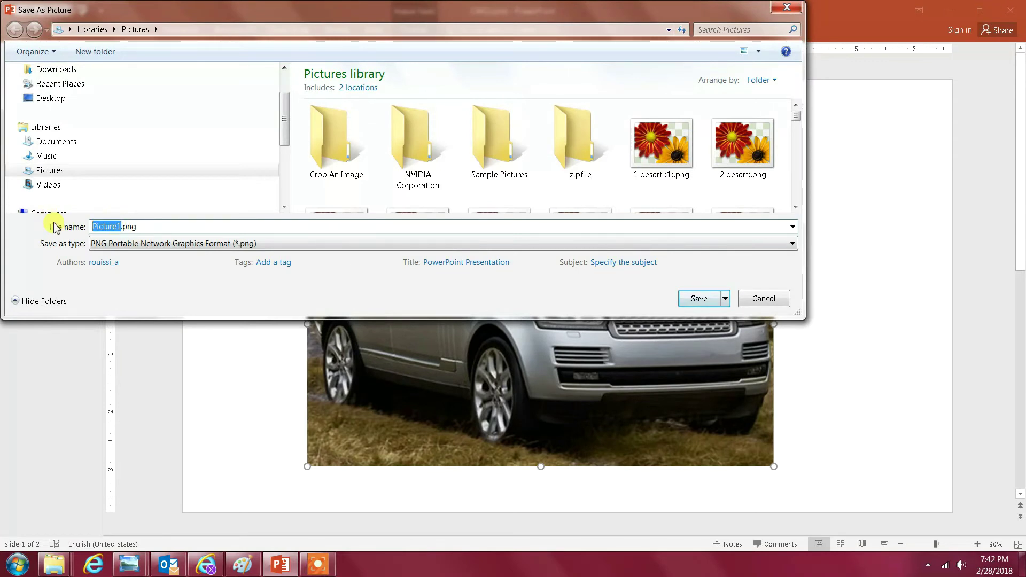
{"action": "type", "text": "Range"}
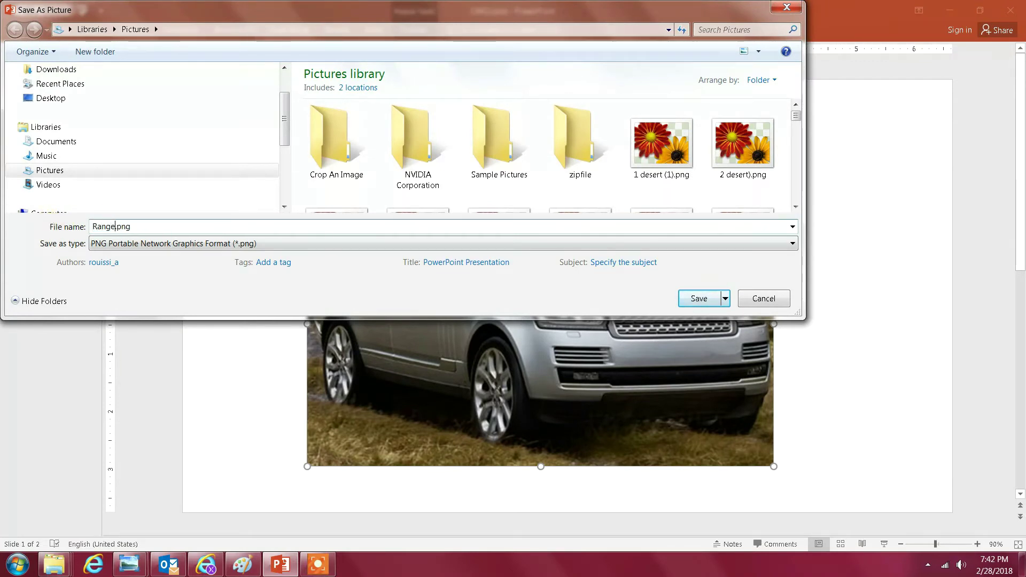
{"action": "type", "text": "R"}
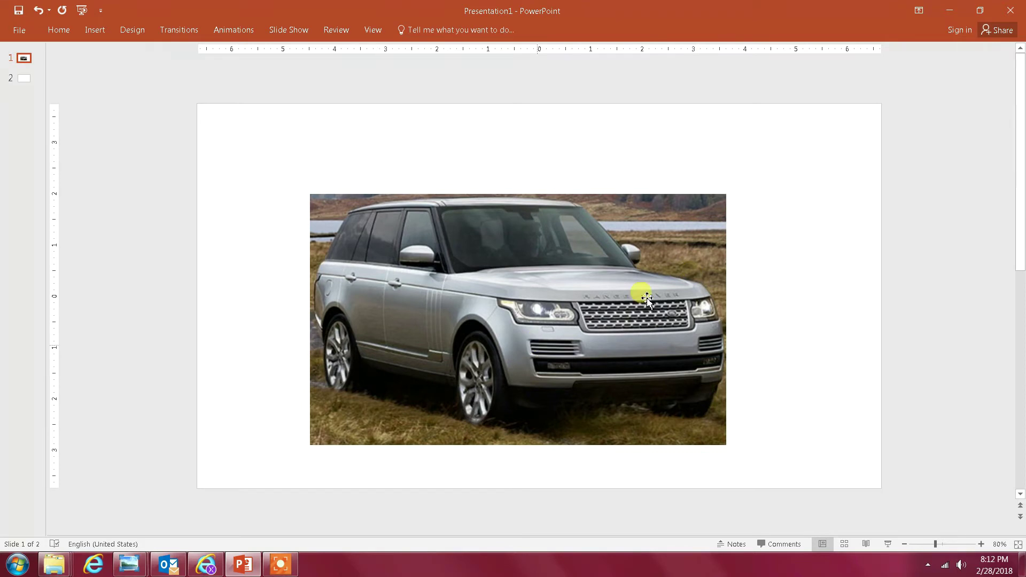
- Zoom the slide view in to 130% and scroll up to the top of the car
{"action": "left_click", "coordinate": [981, 544]}
{"action": "left_click", "coordinate": [981, 544]}
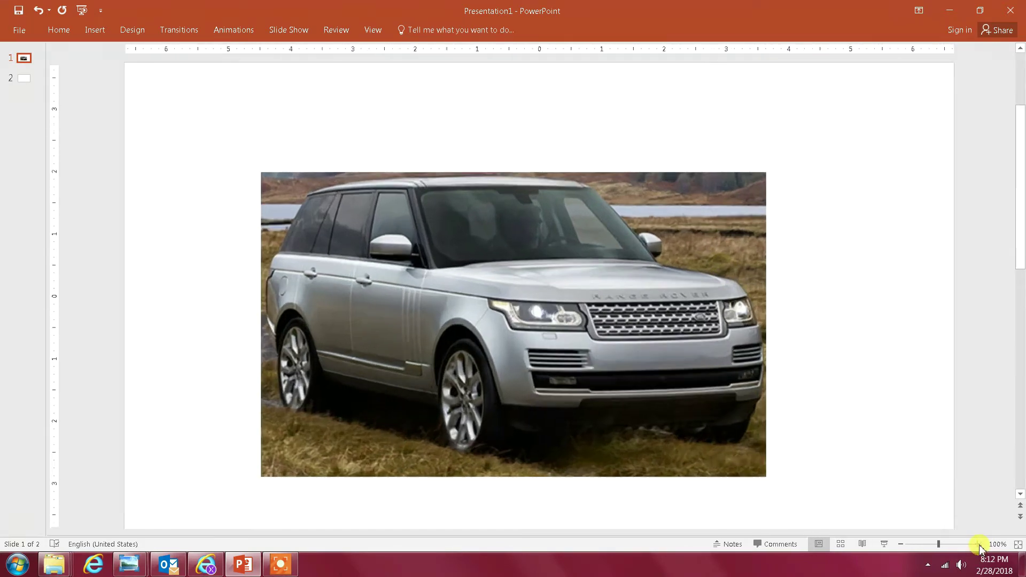
{"action": "left_click", "coordinate": [981, 544]}
{"action": "left_click", "coordinate": [981, 544]}
{"action": "left_click", "coordinate": [981, 544]}
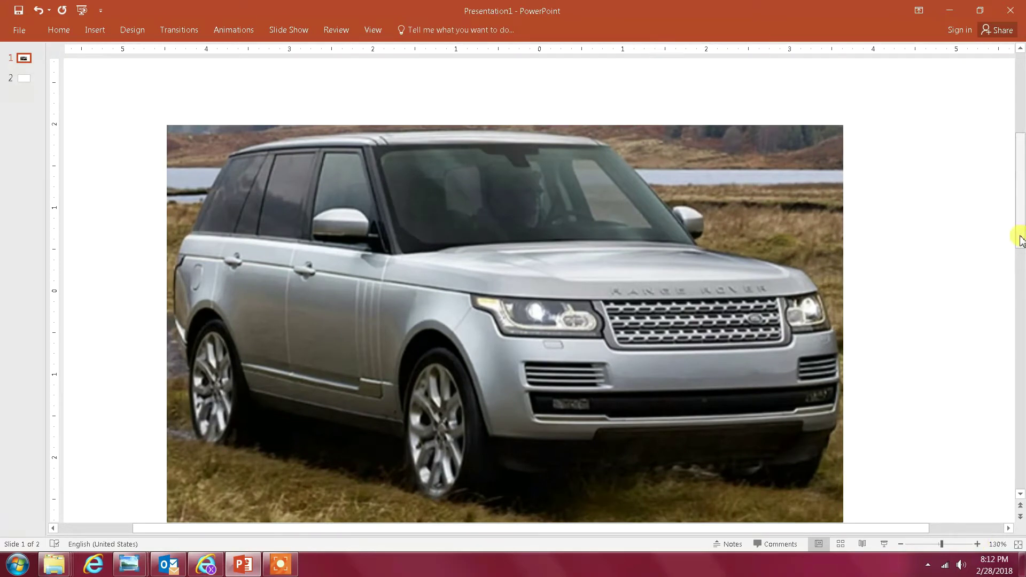
{"action": "left_click", "coordinate": [1021, 494]}
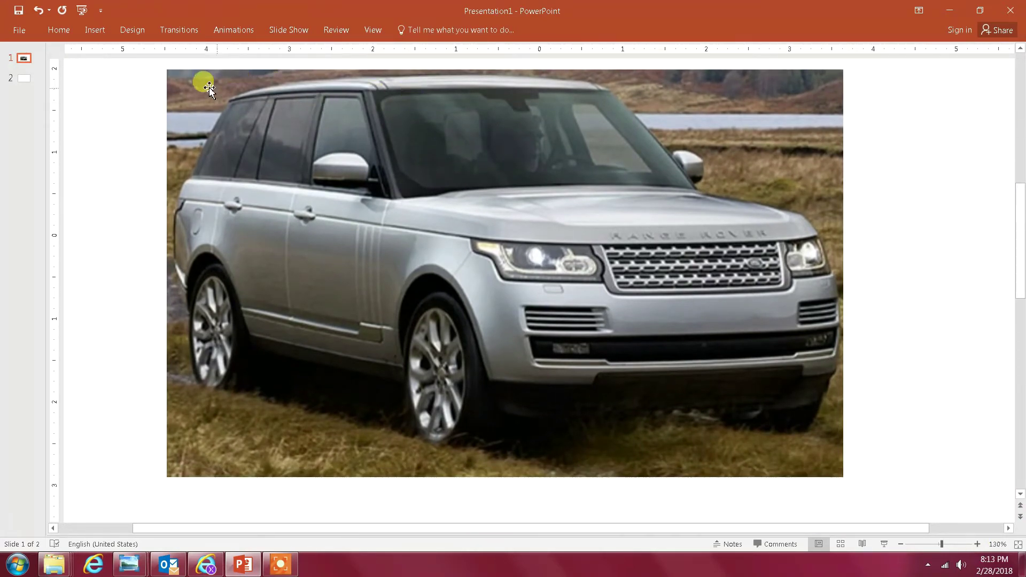
- Select the car photo and choose the Freeform shape from Insert Shapes
{"action": "left_click", "coordinate": [208, 88]}
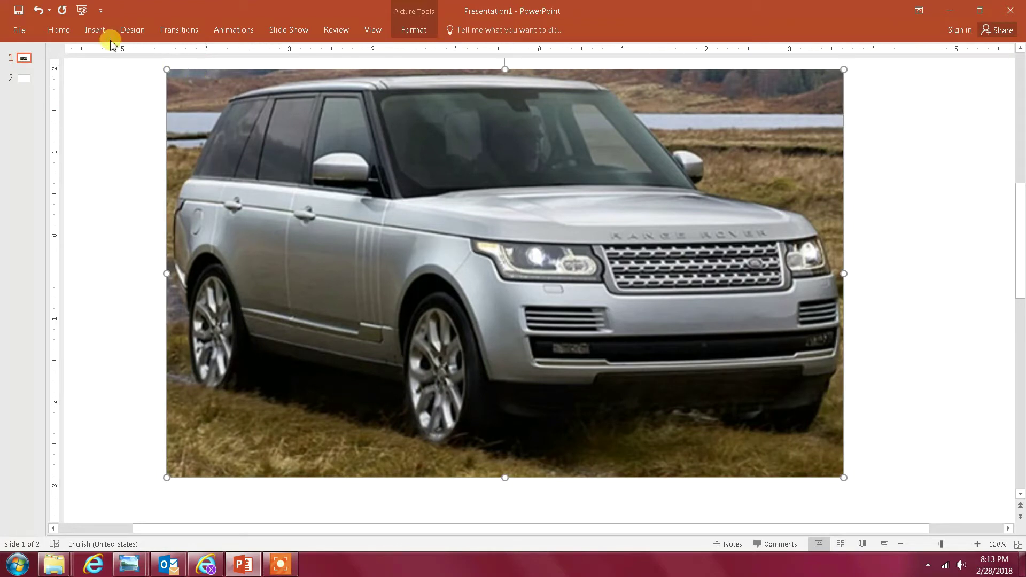
{"action": "left_click", "coordinate": [94, 29]}
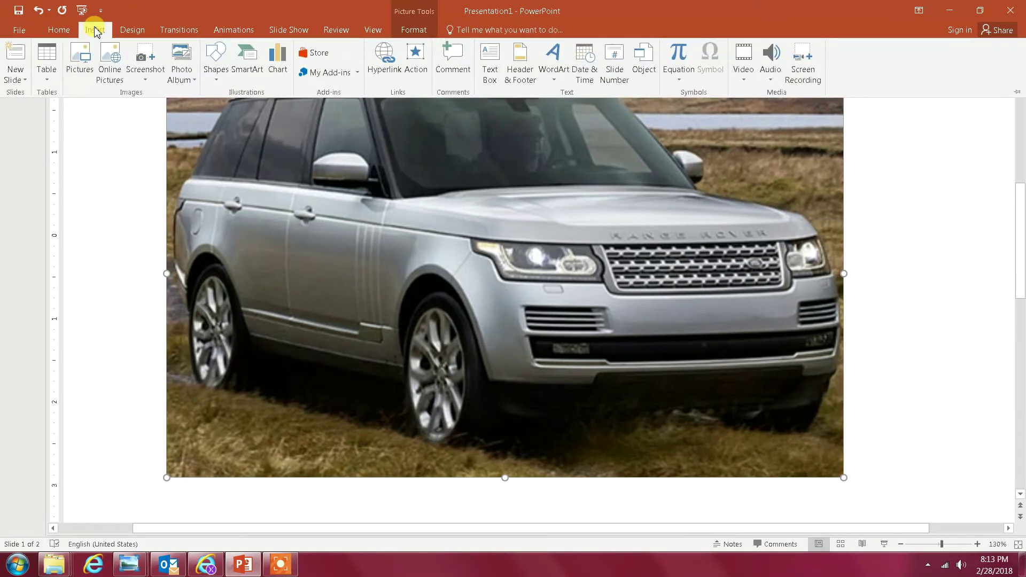
{"action": "left_click", "coordinate": [219, 84]}
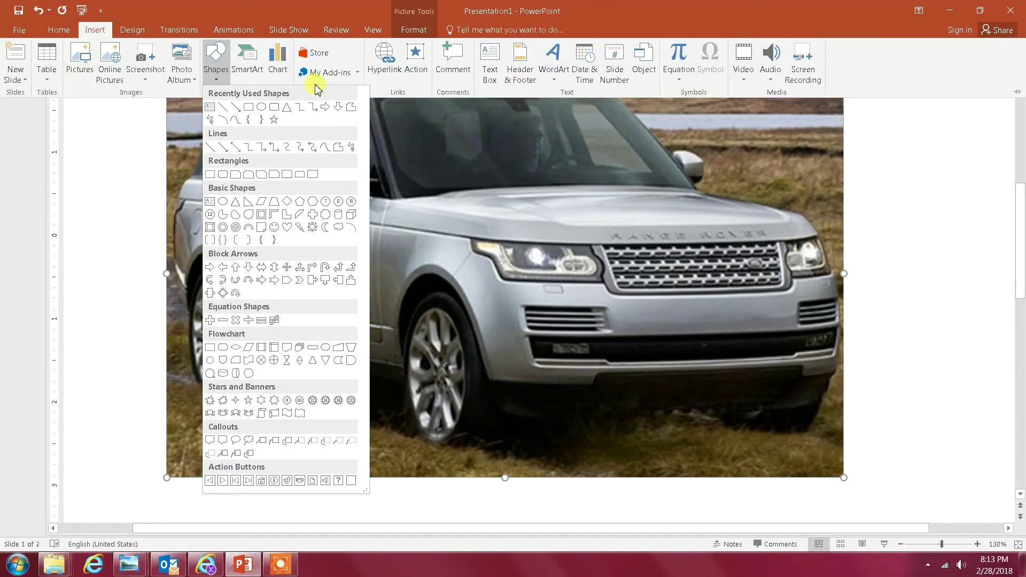
{"action": "left_click", "coordinate": [351, 109]}
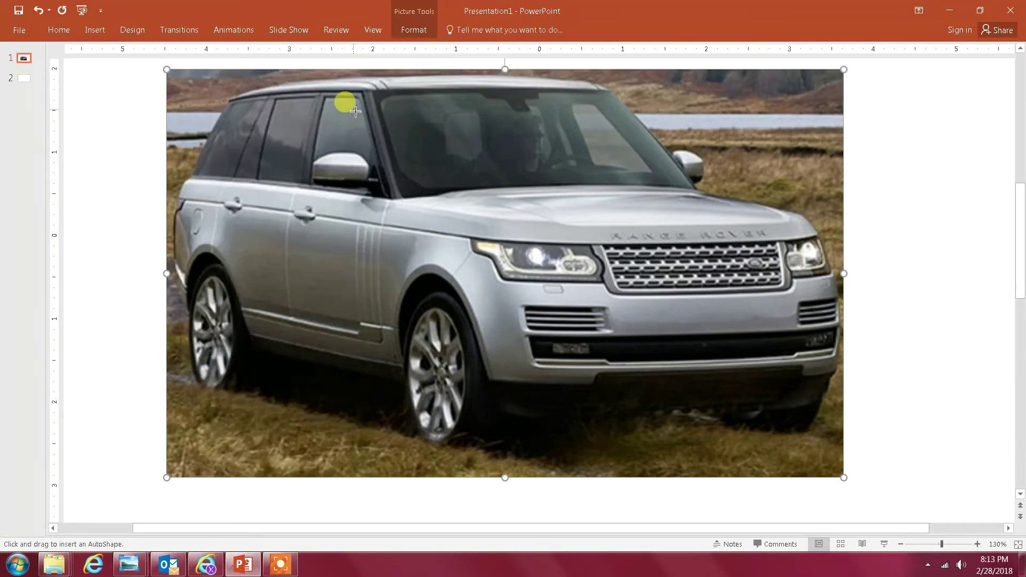
- Draw a freeform outline starting at the bonnet front and running along the car's roof
{"action": "left_click", "coordinate": [803, 216]}
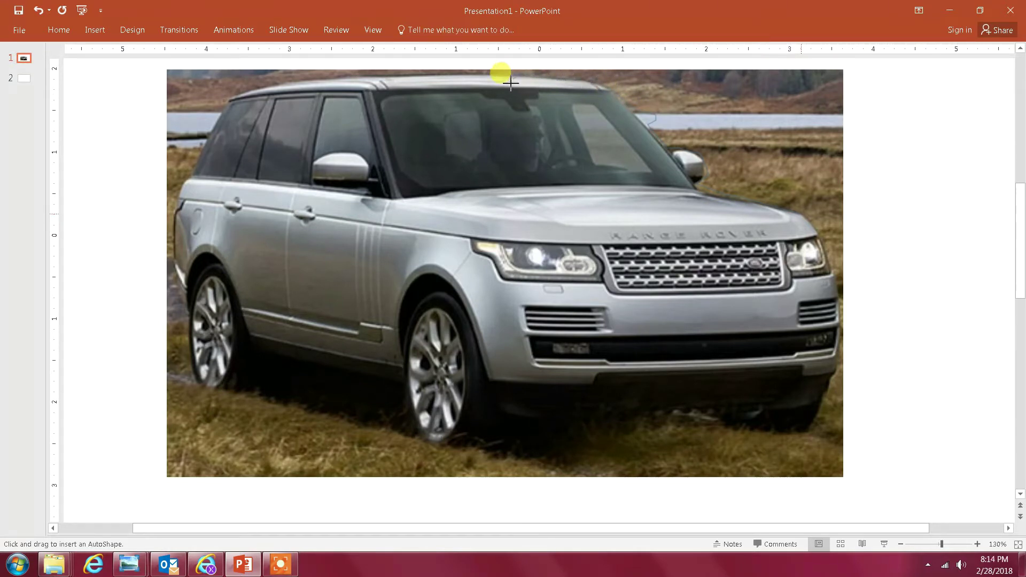
{"action": "mouse_move", "coordinate": [510, 83]}
{"action": "left_mouse_down"}
{"action": "mouse_move", "coordinate": [292, 82]}
{"action": "mouse_move", "coordinate": [223, 106]}
{"action": "mouse_move", "coordinate": [192, 194]}
{"action": "mouse_move", "coordinate": [196, 291]}
{"action": "mouse_move", "coordinate": [240, 398]}
{"action": "mouse_move", "coordinate": [540, 468]}
{"action": "mouse_move", "coordinate": [830, 391]}
{"action": "mouse_move", "coordinate": [843, 306]}
{"action": "mouse_move", "coordinate": [803, 218]}
{"action": "left_mouse_up"}
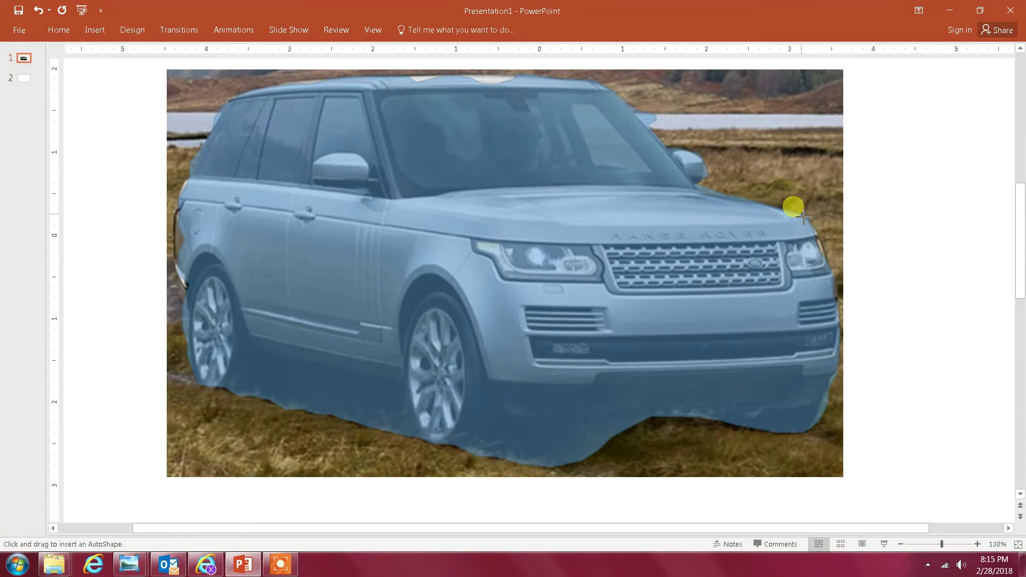
- Close the traced outline and set the freeform shape's fill to No fill
{"action": "left_click", "coordinate": [803, 216]}
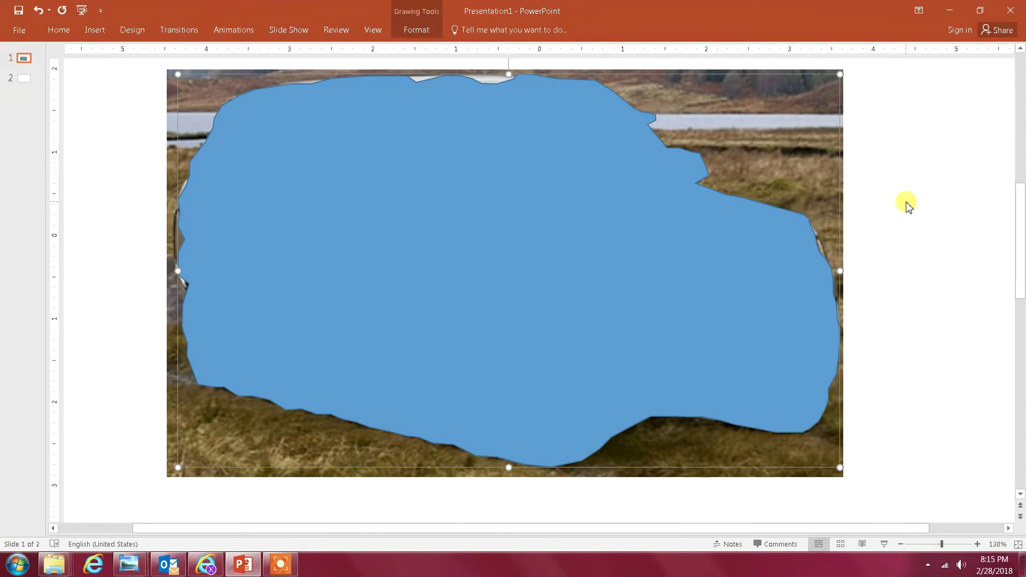
{"action": "left_click", "coordinate": [690, 237]}
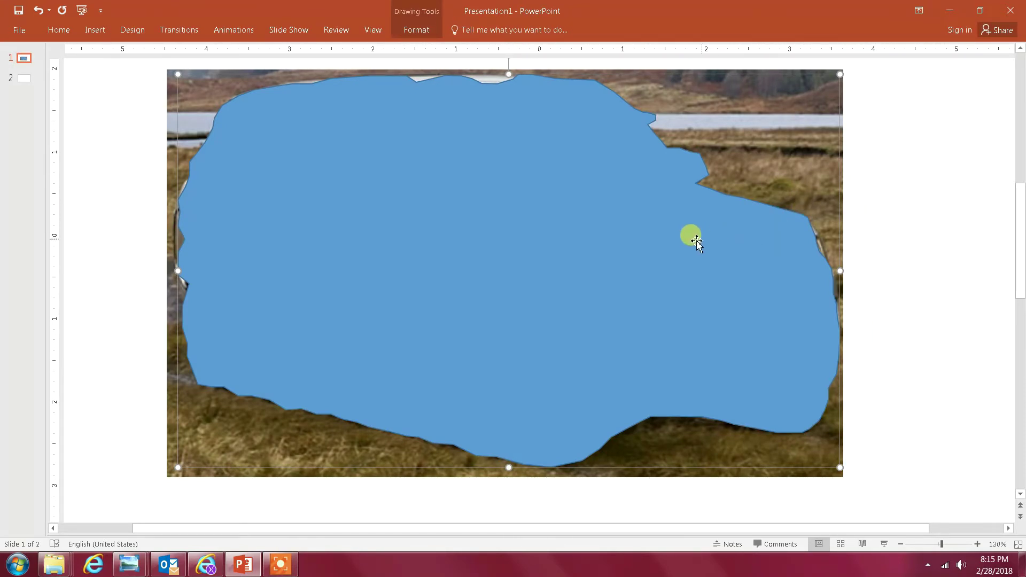
{"action": "right_click", "coordinate": [695, 241]}
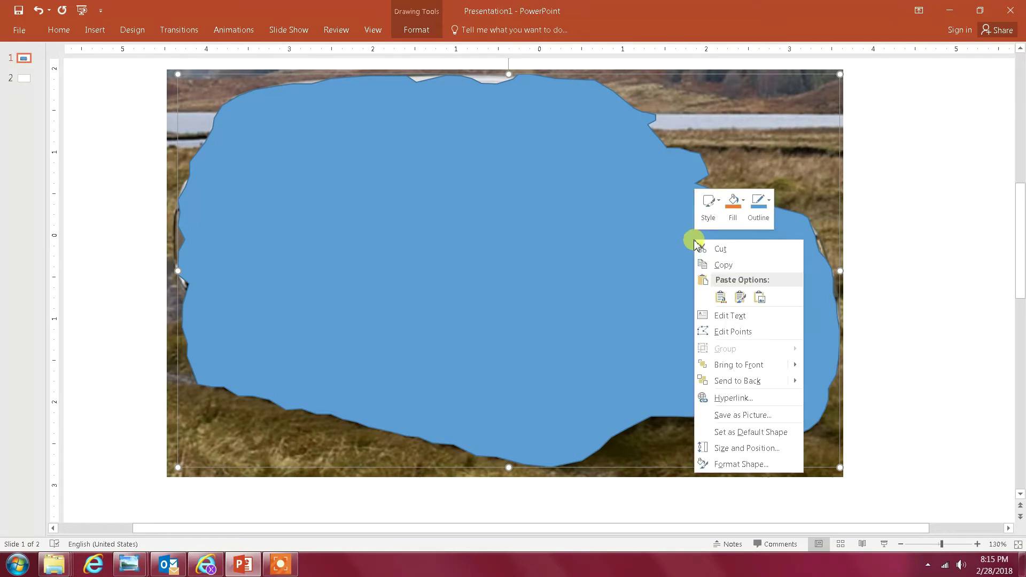
{"action": "left_click", "coordinate": [773, 466]}
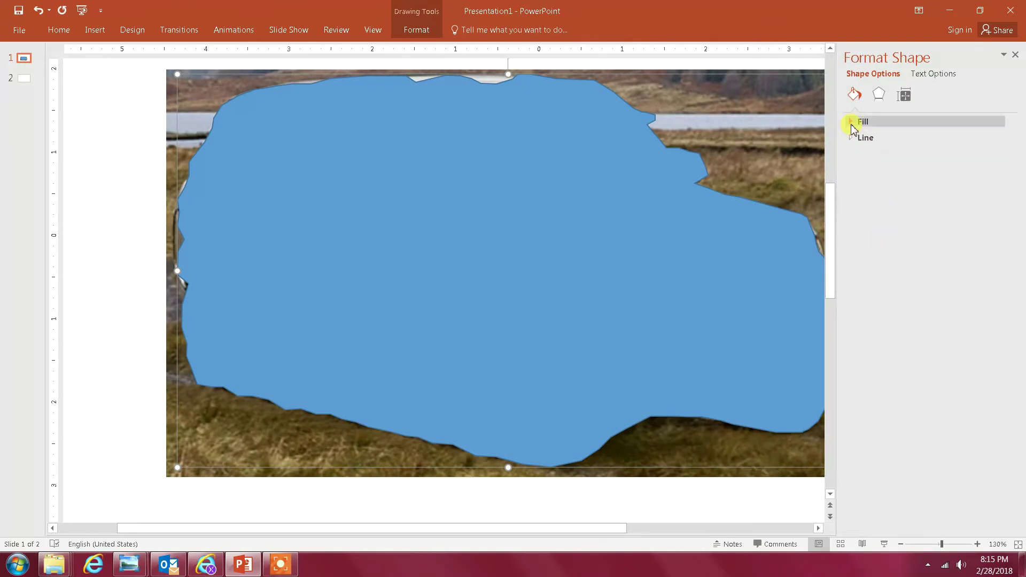
{"action": "left_click", "coordinate": [853, 123]}
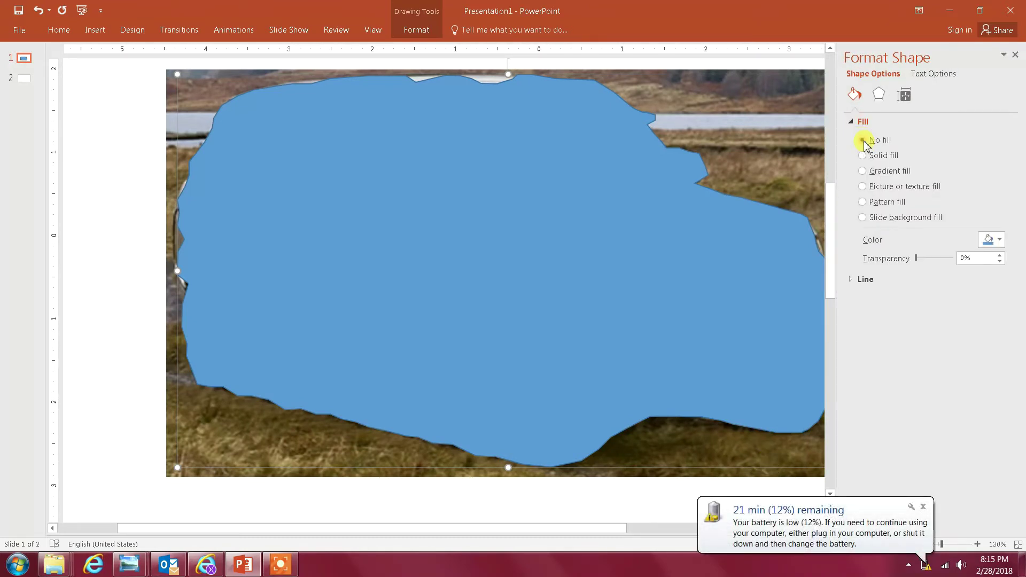
{"action": "left_click", "coordinate": [863, 141]}
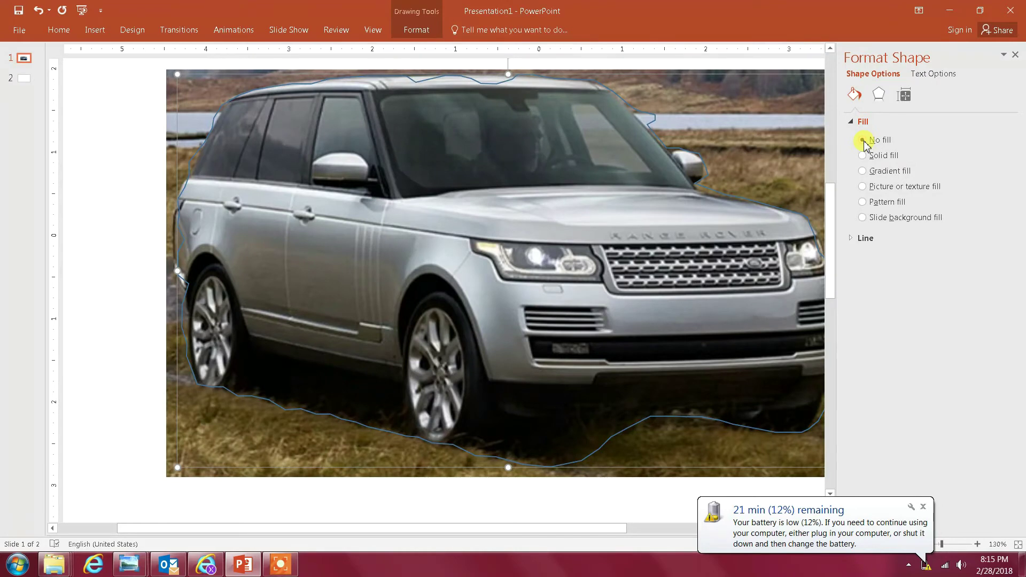
{"action": "left_click", "coordinate": [1015, 55]}
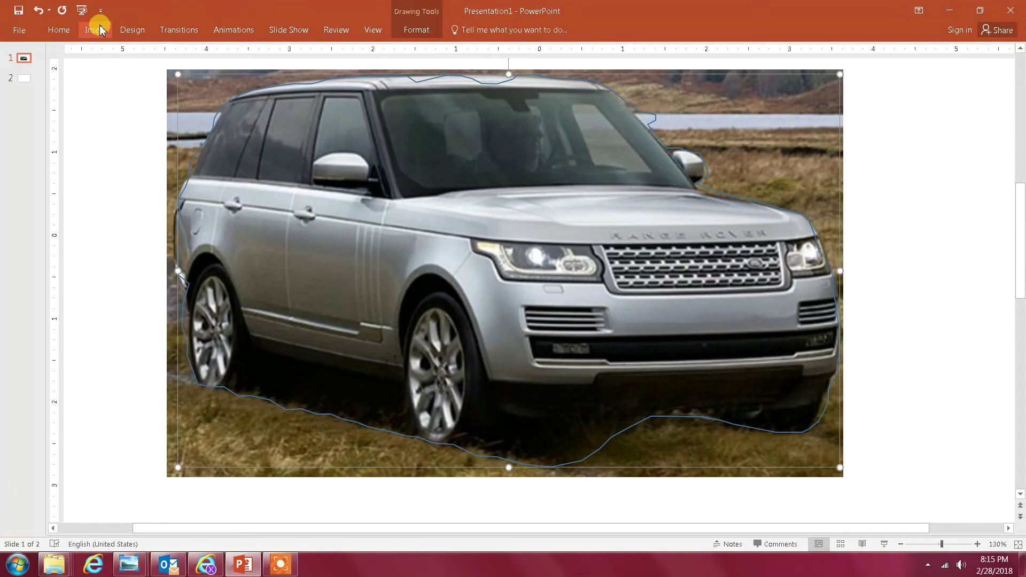
- Turn on Edit Points for the freeform and zoom the view in to 200%
{"action": "left_click", "coordinate": [422, 32]}
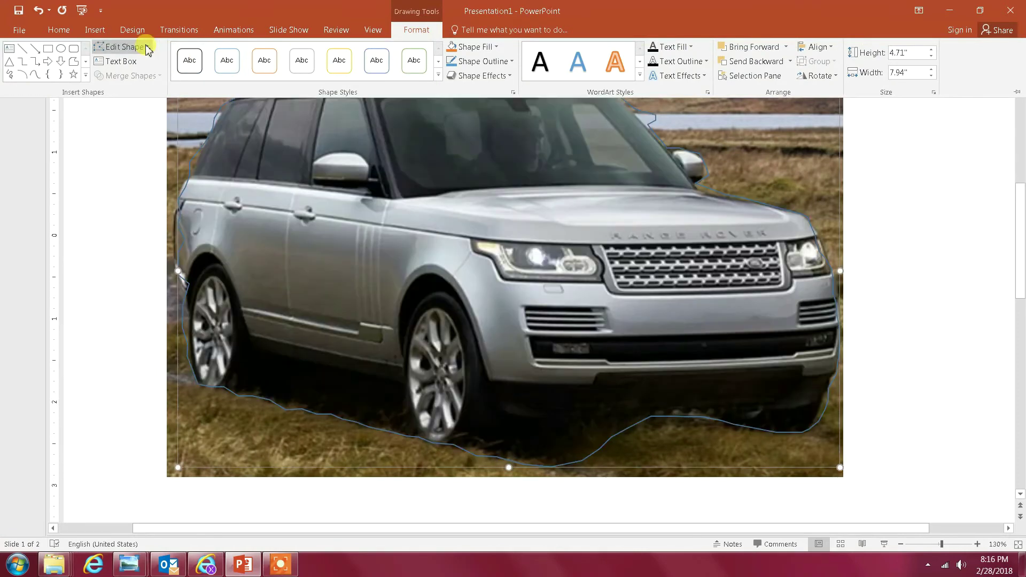
{"action": "left_click", "coordinate": [150, 48]}
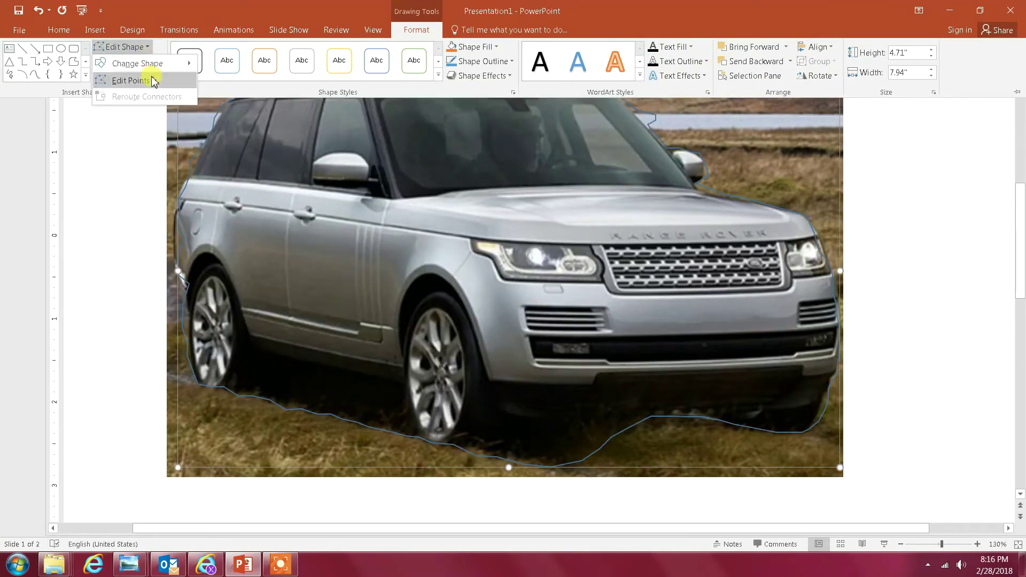
{"action": "left_click", "coordinate": [131, 80]}
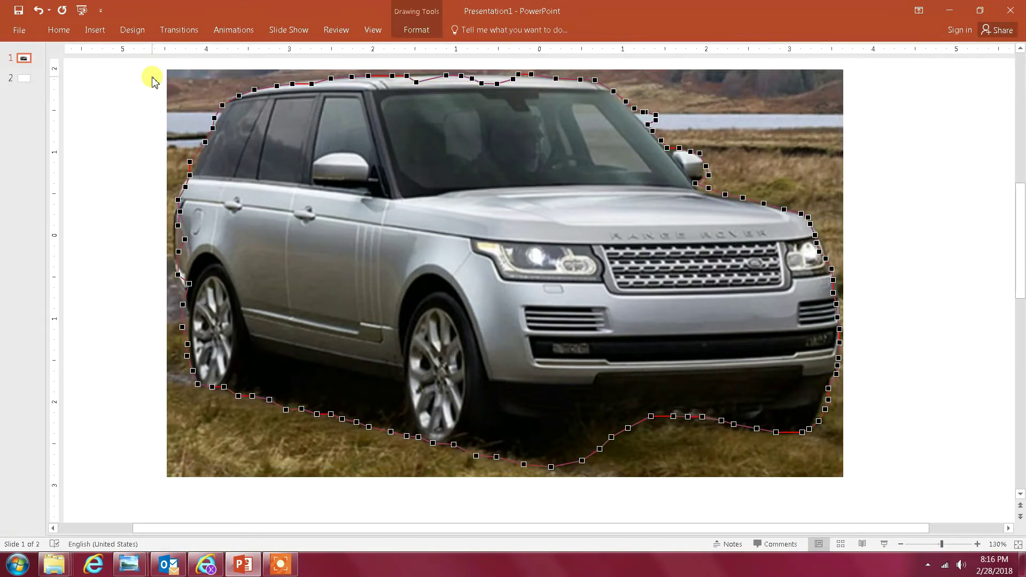
{"action": "left_click", "coordinate": [977, 545]}
{"action": "left_click", "coordinate": [977, 545]}
{"action": "left_click", "coordinate": [977, 545]}
{"action": "left_click", "coordinate": [978, 544]}
{"action": "left_click", "coordinate": [977, 544]}
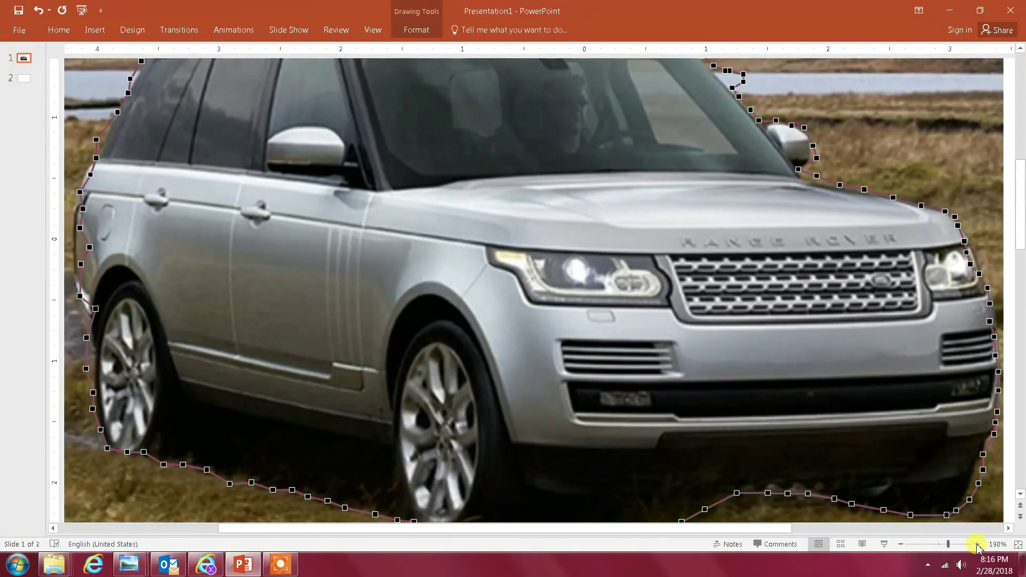
{"action": "left_click", "coordinate": [977, 545]}
{"action": "left_click", "coordinate": [978, 544]}
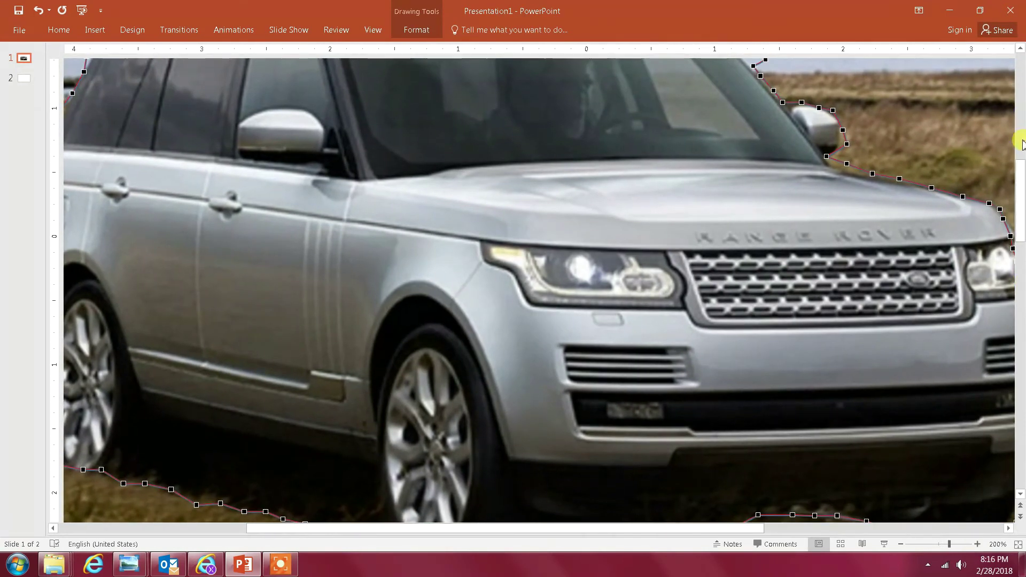
{"action": "left_click", "coordinate": [1022, 143]}
{"action": "left_click_drag", "start_coordinate": [1021, 143], "coordinate": [1022, 124]}
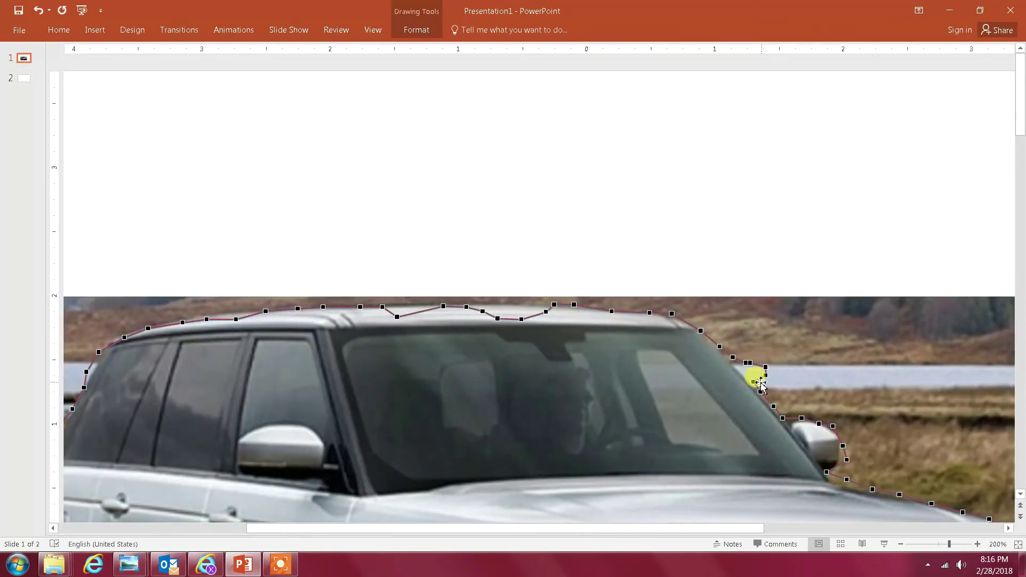
- Drag outline points onto the windscreen, roofline and rear upper corner of the car
{"action": "mouse_move", "coordinate": [769, 374]}
{"action": "left_mouse_down"}
{"action": "mouse_move", "coordinate": [755, 373]}
{"action": "mouse_move", "coordinate": [766, 367]}
{"action": "left_mouse_up"}
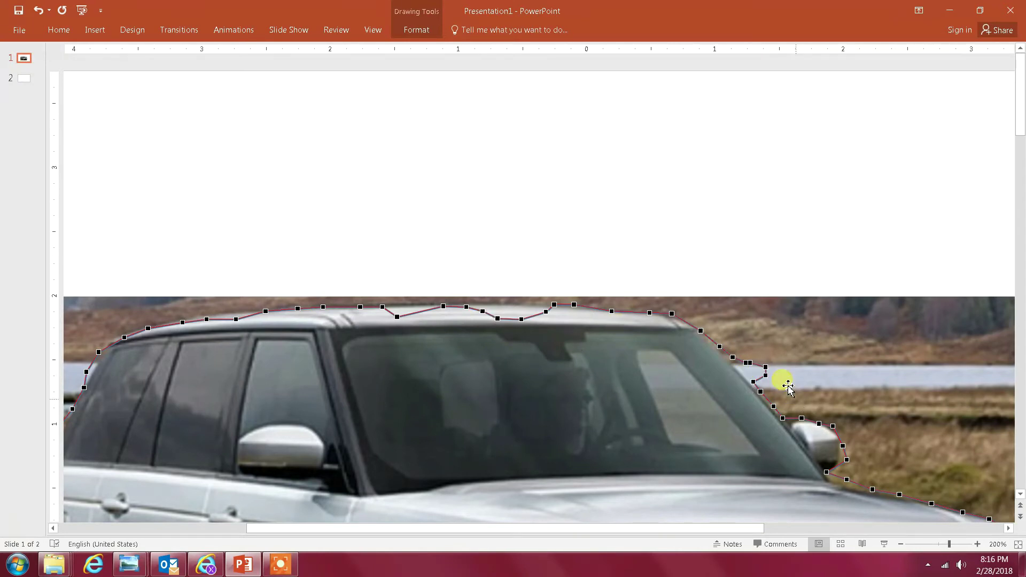
{"action": "left_click_drag", "start_coordinate": [767, 375], "coordinate": [746, 378]}
{"action": "mouse_move", "coordinate": [765, 367]}
{"action": "left_mouse_down"}
{"action": "mouse_move", "coordinate": [734, 364]}
{"action": "mouse_move", "coordinate": [750, 364]}
{"action": "left_mouse_up"}
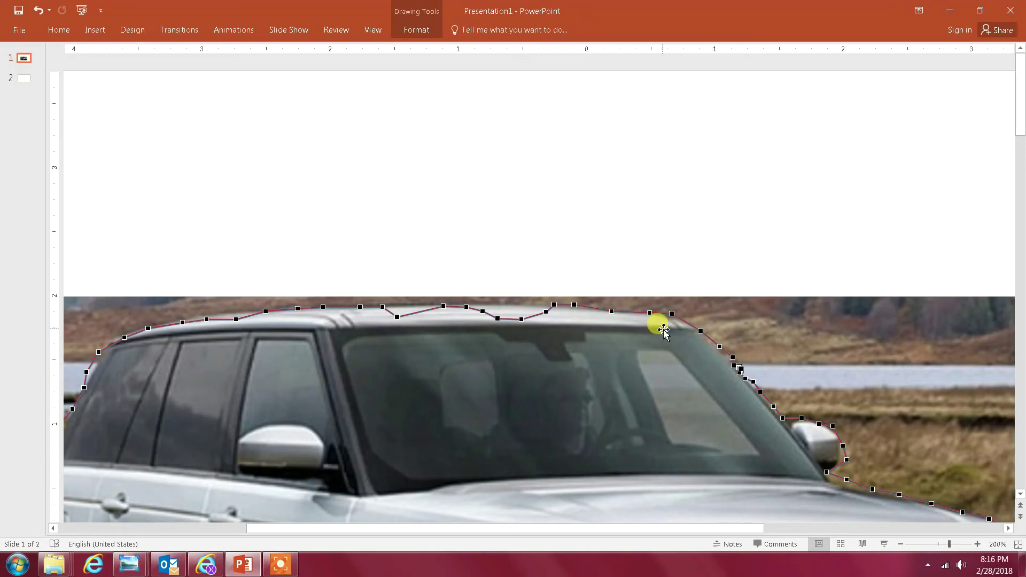
{"action": "left_click_drag", "start_coordinate": [546, 312], "coordinate": [478, 305]}
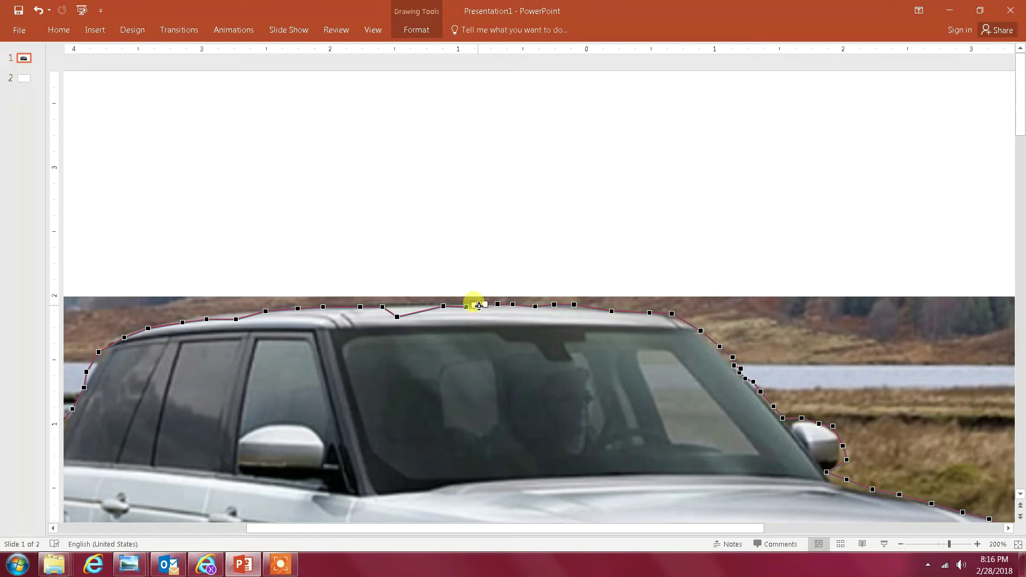
{"action": "mouse_move", "coordinate": [397, 317]}
{"action": "left_mouse_down"}
{"action": "mouse_move", "coordinate": [394, 305]}
{"action": "mouse_move", "coordinate": [407, 308]}
{"action": "left_mouse_up"}
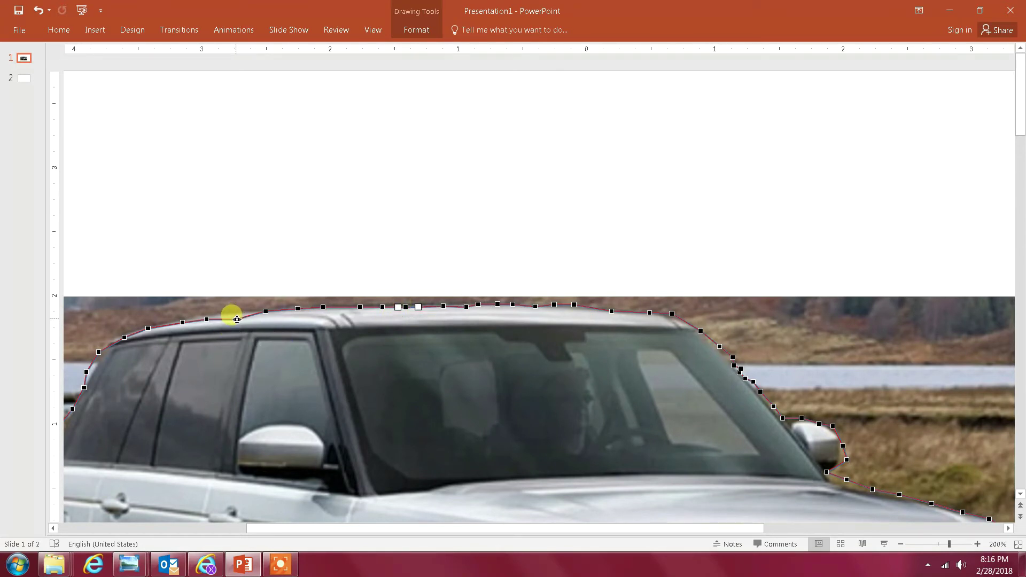
{"action": "left_click_drag", "start_coordinate": [236, 319], "coordinate": [236, 313]}
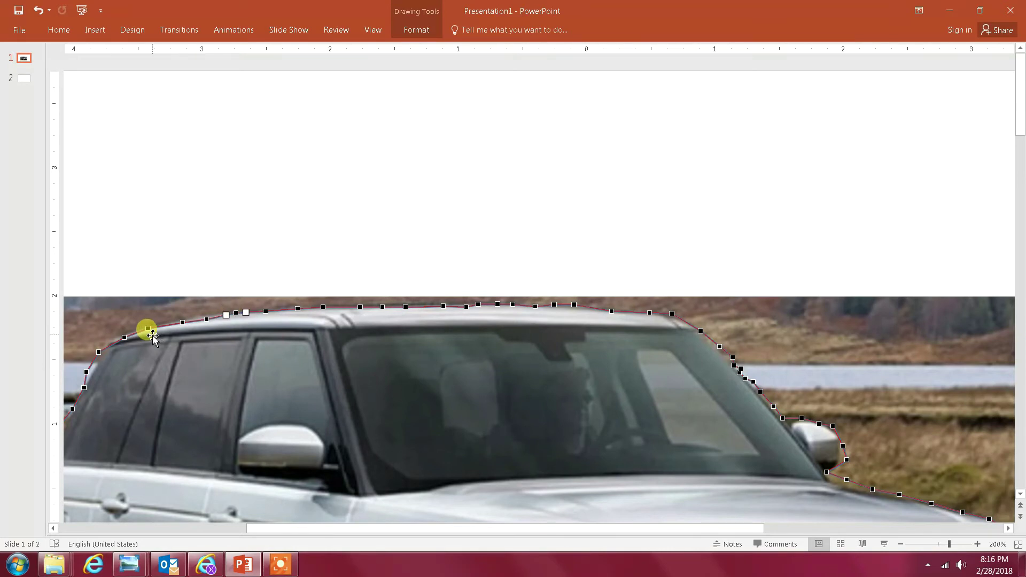
{"action": "left_click", "coordinate": [89, 372]}
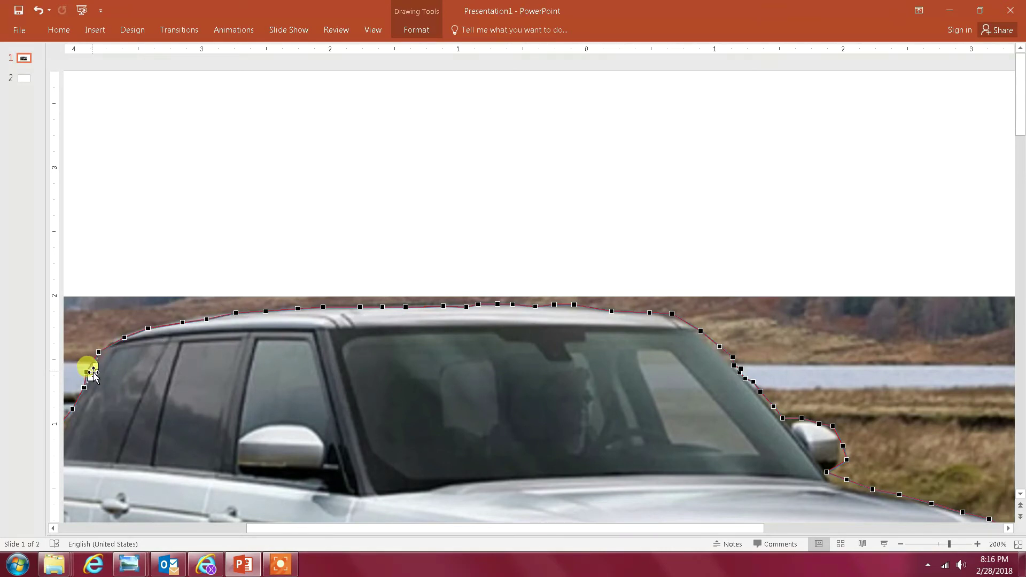
{"action": "left_click_drag", "start_coordinate": [88, 372], "coordinate": [94, 373]}
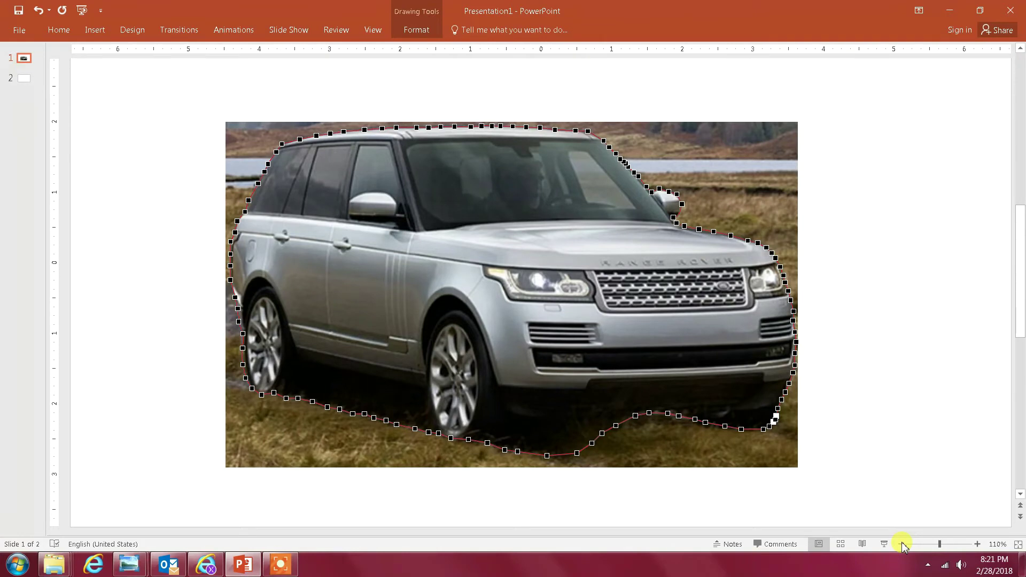
- Delete the car photo behind the outline, then select the car-shaped freeform
{"action": "left_click", "coordinate": [746, 155]}
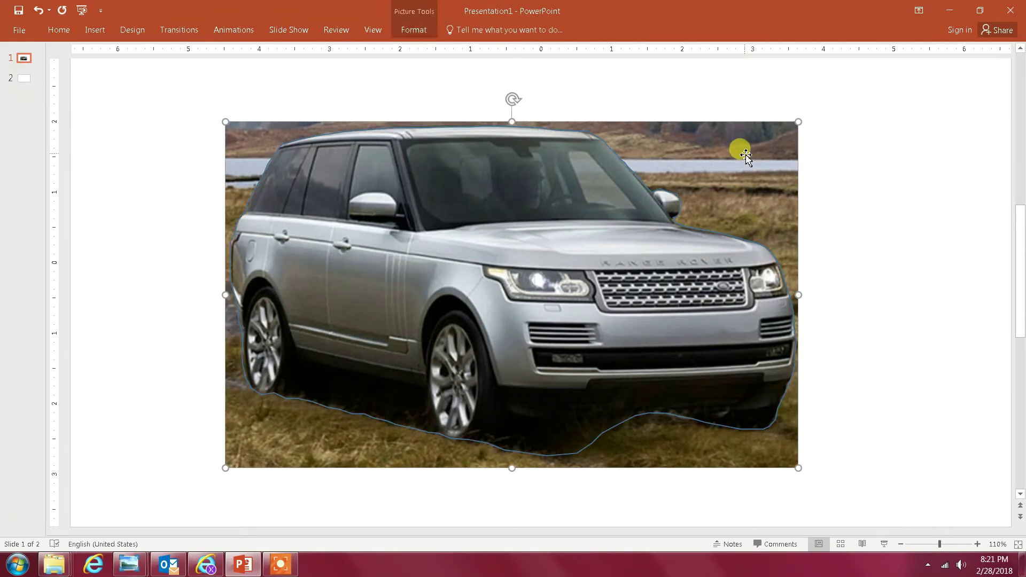
{"action": "key", "text": "Delete"}
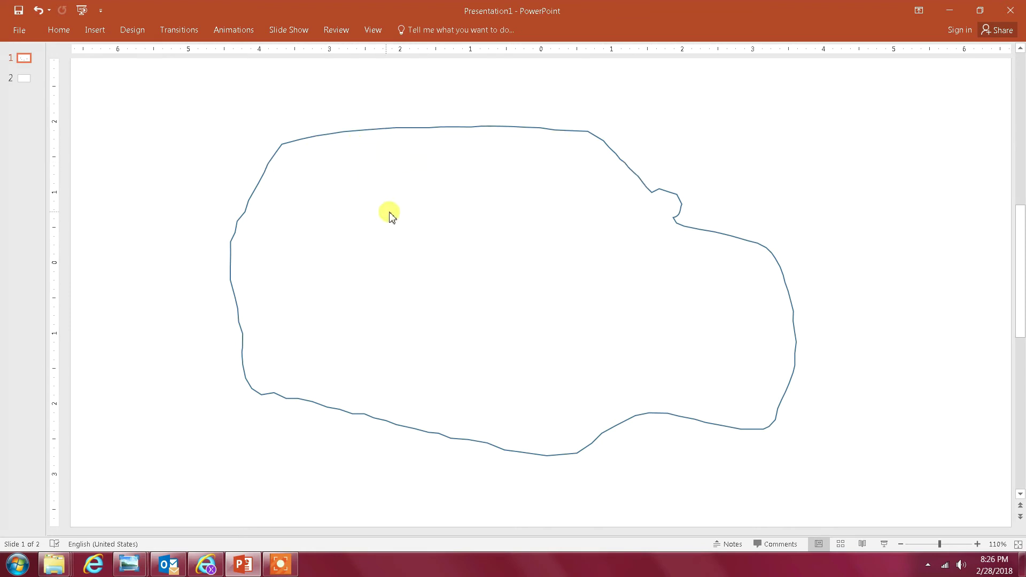
{"action": "left_click", "coordinate": [419, 129]}
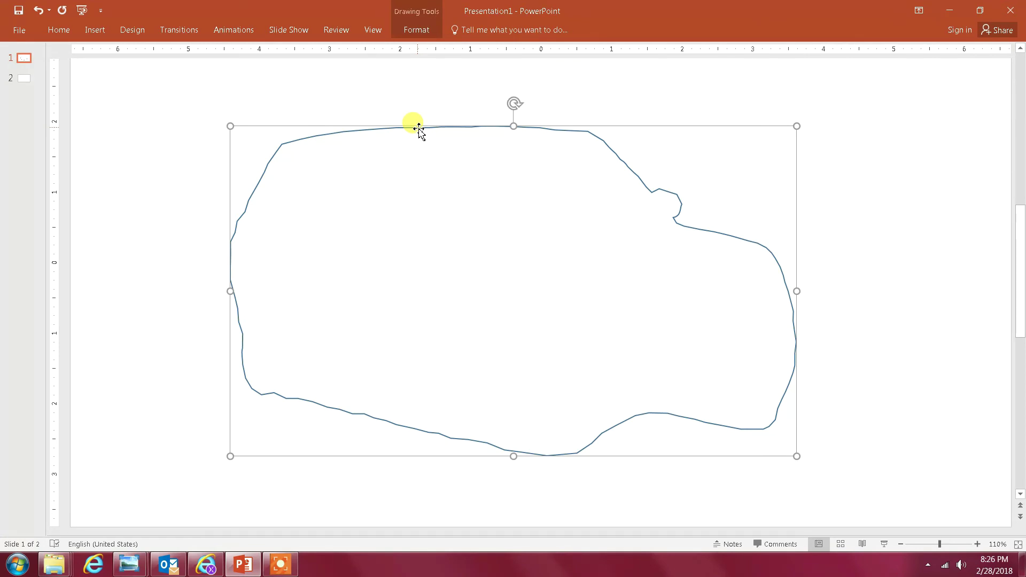
- Use Shape Fill > Picture to fill the freeform with RangeRover.png from the computer
{"action": "left_click", "coordinate": [419, 31]}
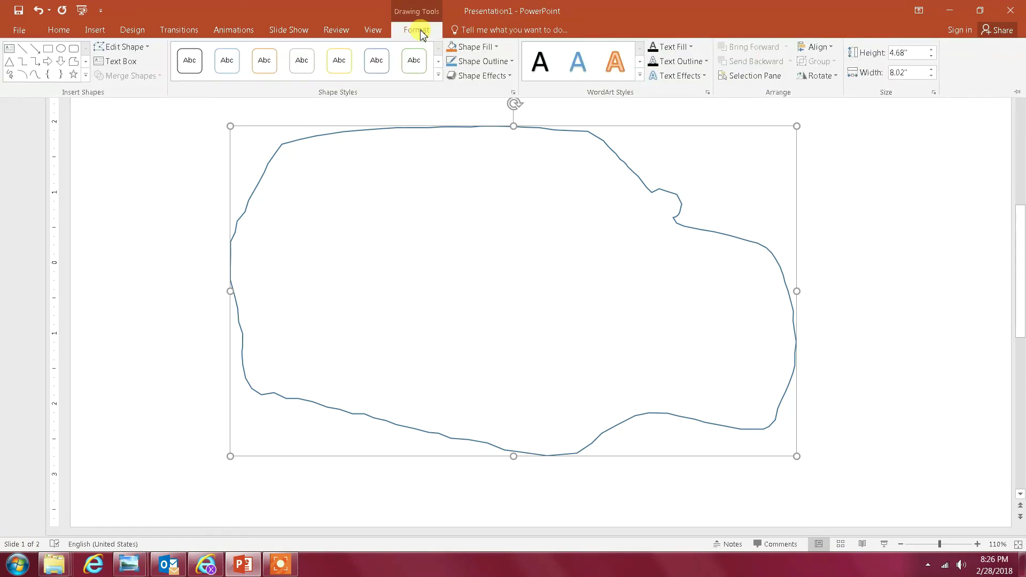
{"action": "left_click", "coordinate": [500, 47]}
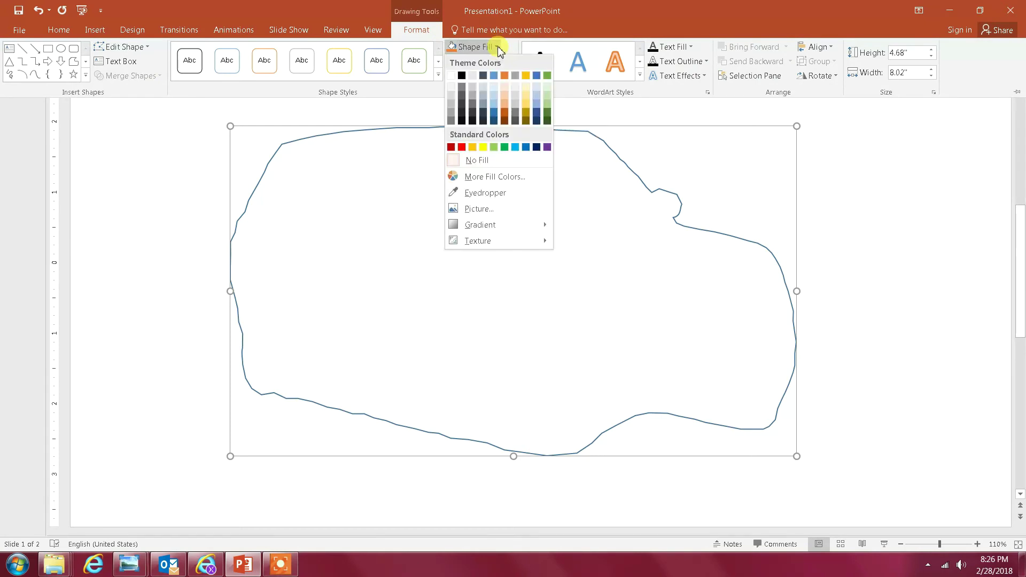
{"action": "left_click", "coordinate": [489, 209]}
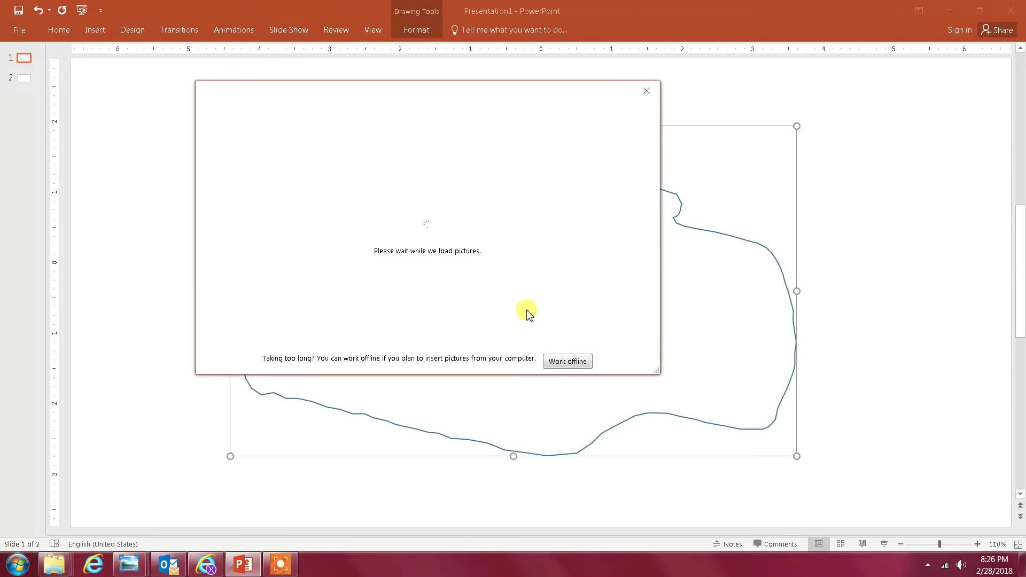
{"action": "left_click", "coordinate": [566, 361]}
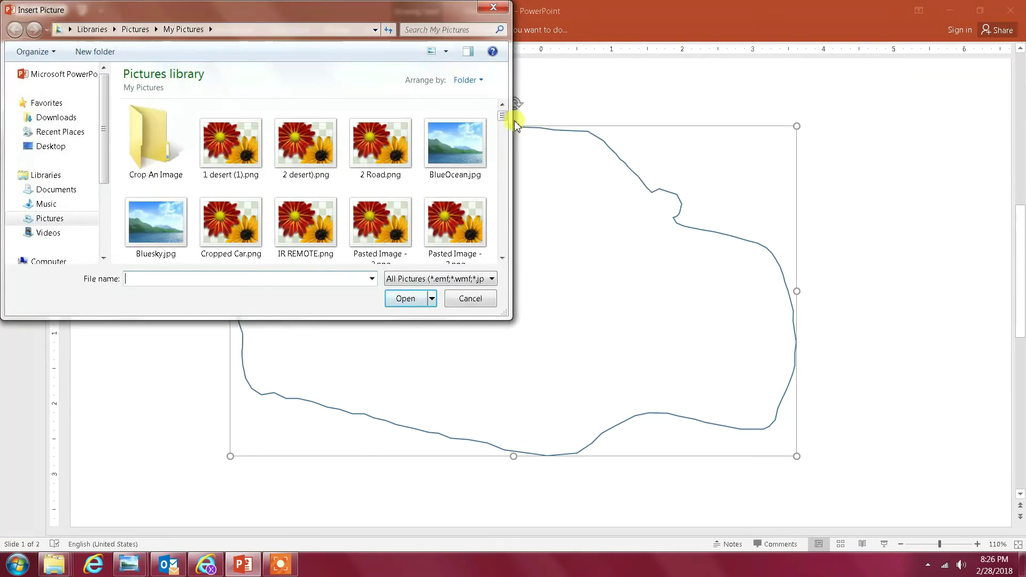
{"action": "left_click_drag", "start_coordinate": [502, 118], "coordinate": [504, 214]}
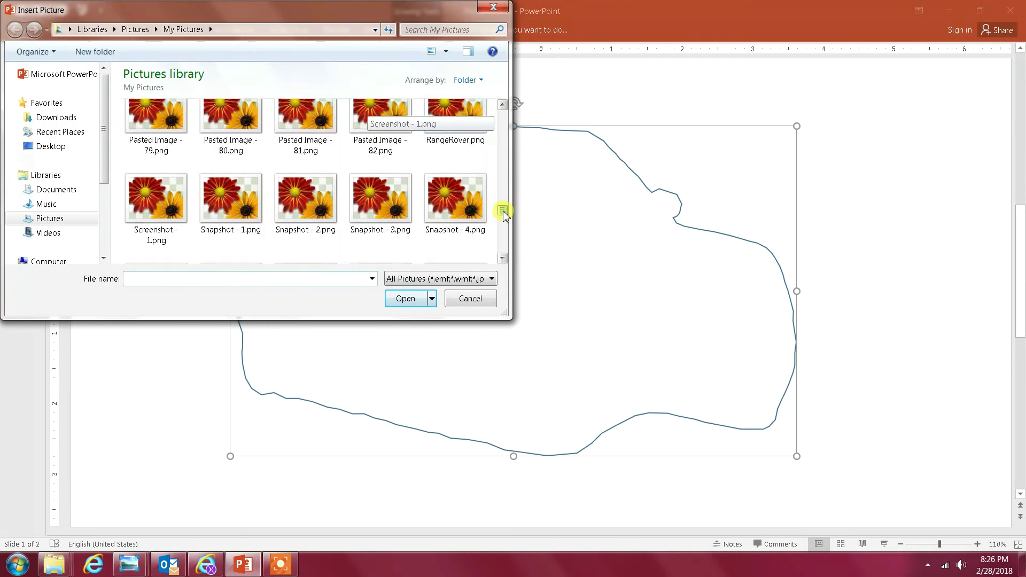
{"action": "left_click", "coordinate": [467, 145]}
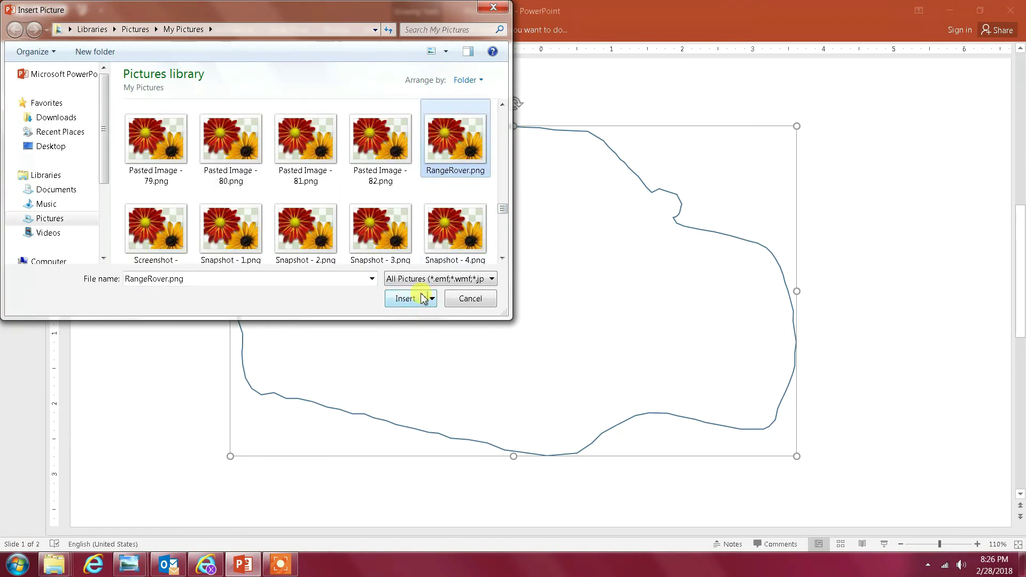
{"action": "left_click", "coordinate": [417, 299]}
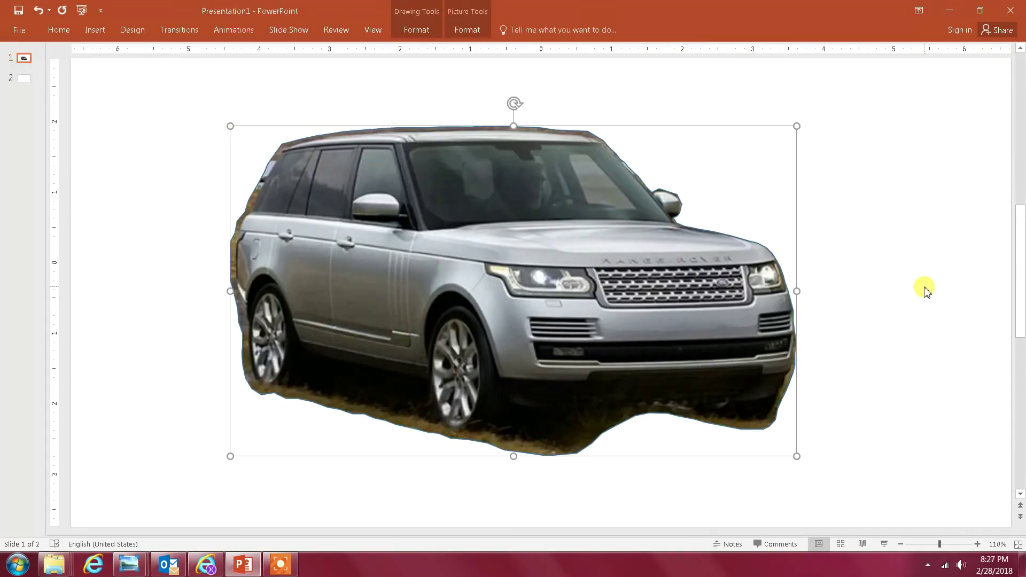
{"action": "left_click", "coordinate": [926, 291]}
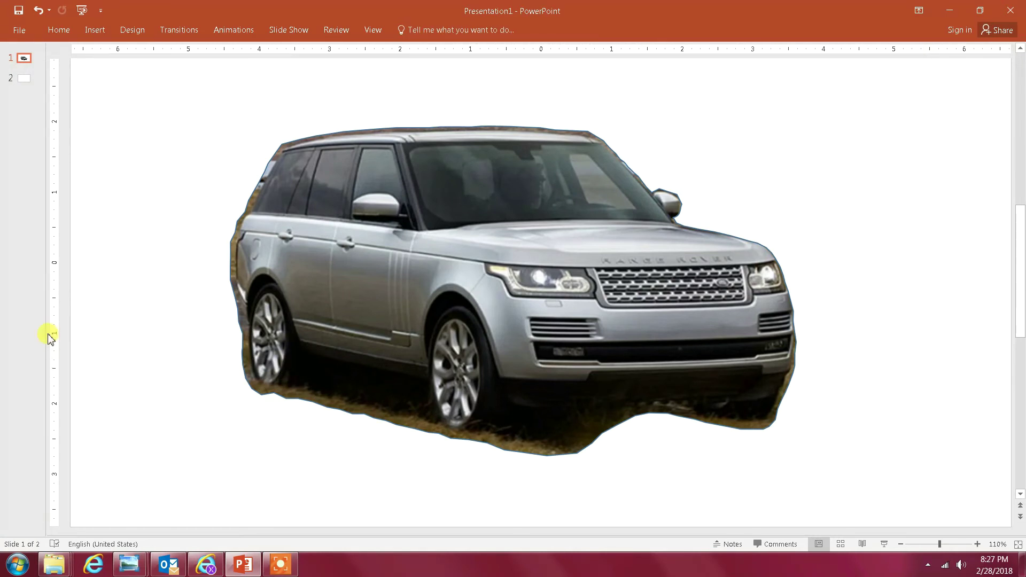
- Insert the '2 desert).png' photo on slide 2 and move it to fill the slide
{"action": "left_click_drag", "start_coordinate": [46, 334], "coordinate": [190, 331]}
{"action": "left_click", "coordinate": [93, 200]}
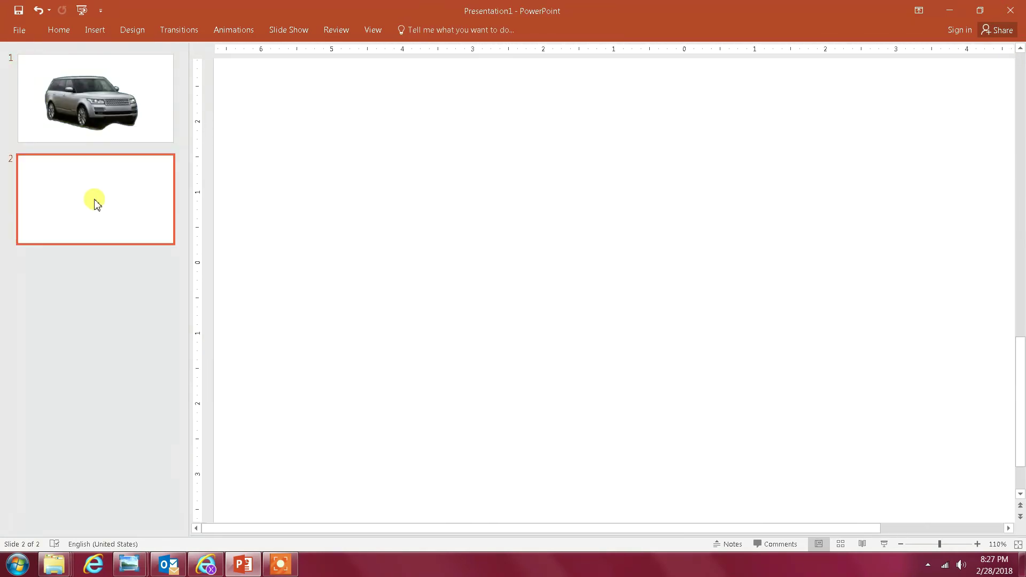
{"action": "left_click", "coordinate": [95, 30]}
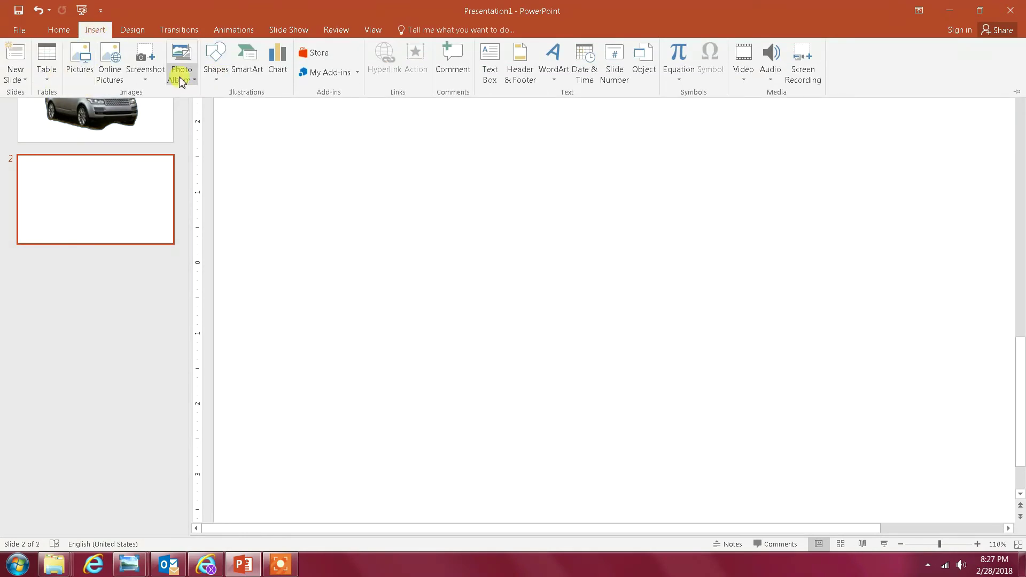
{"action": "left_click", "coordinate": [83, 79]}
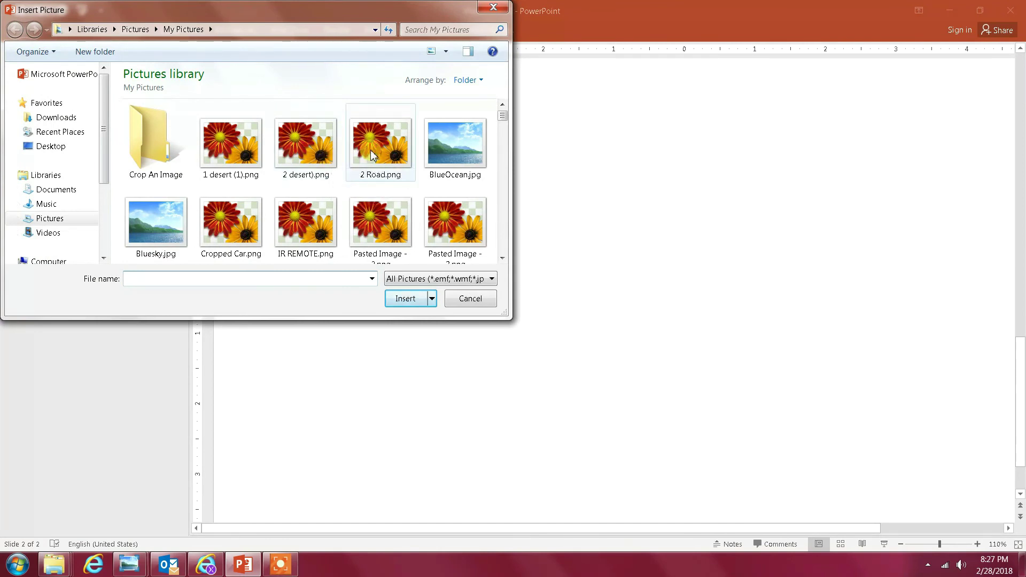
{"action": "left_click", "coordinate": [328, 152]}
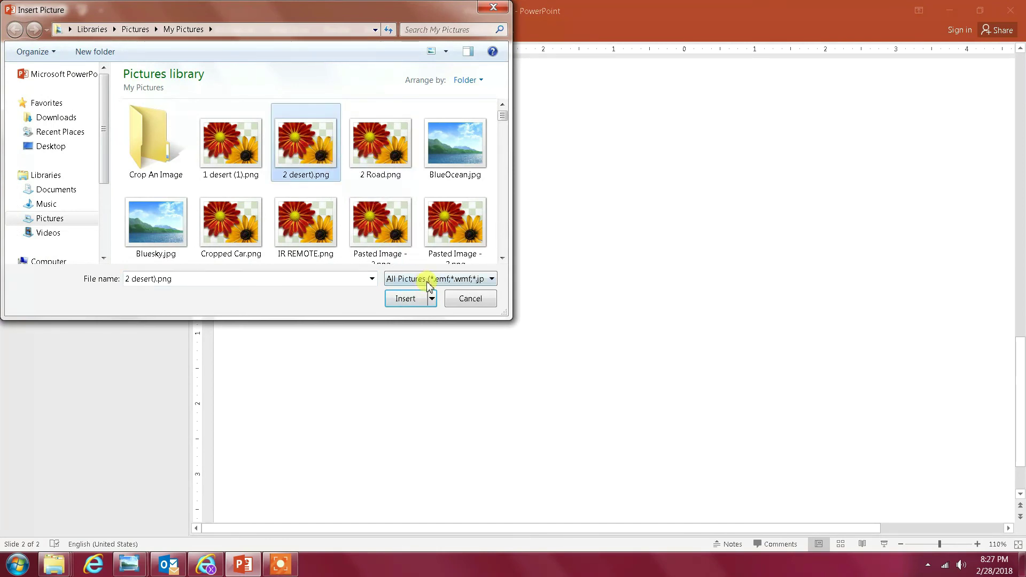
{"action": "left_click", "coordinate": [422, 297]}
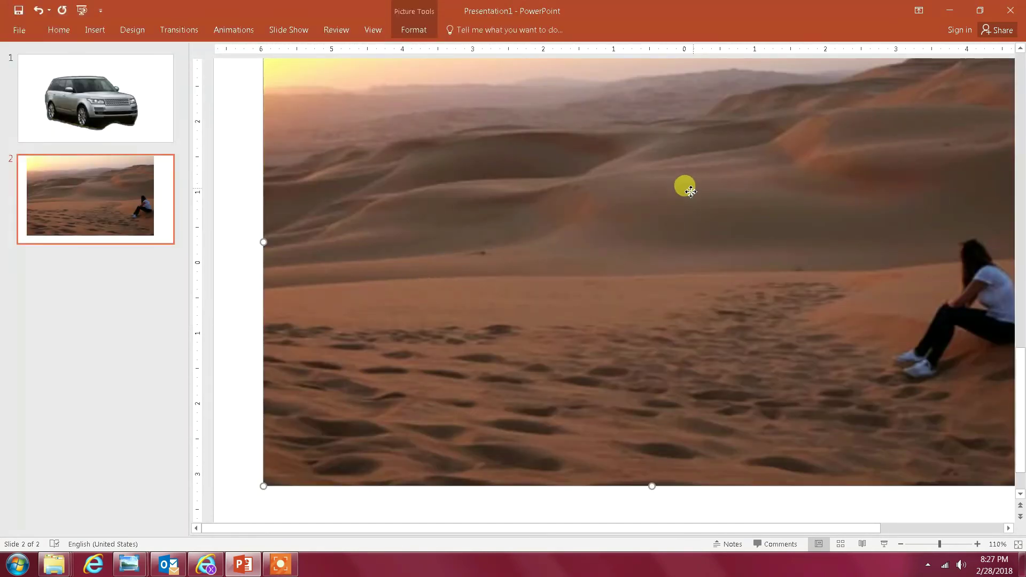
{"action": "left_click_drag", "start_coordinate": [688, 191], "coordinate": [651, 223]}
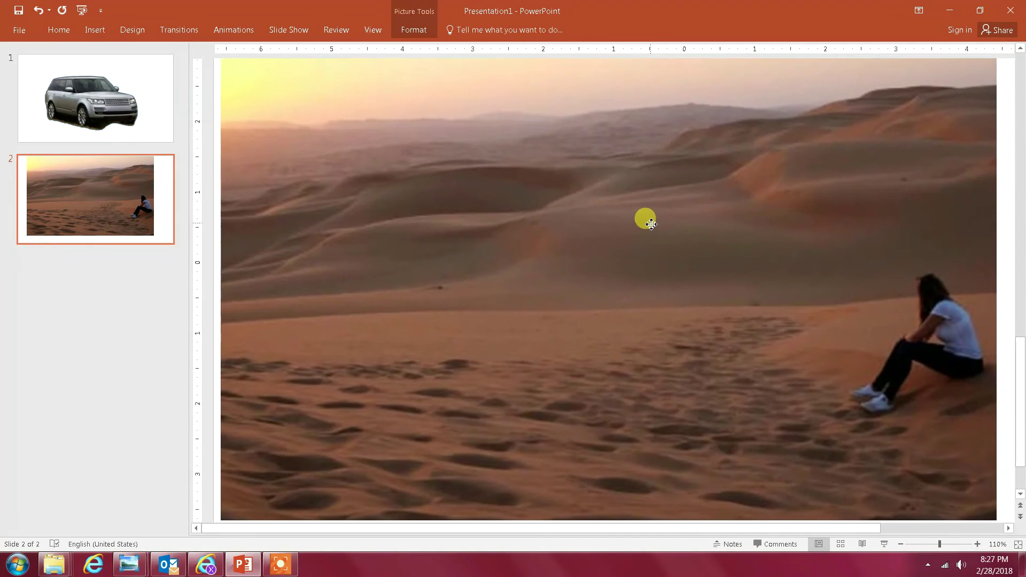
{"action": "left_click", "coordinate": [901, 543]}
{"action": "left_click", "coordinate": [900, 544]}
{"action": "left_click", "coordinate": [900, 544]}
- Copy the car cut-out from slide 1 and paste it onto the desert slide
{"action": "left_click", "coordinate": [128, 96]}
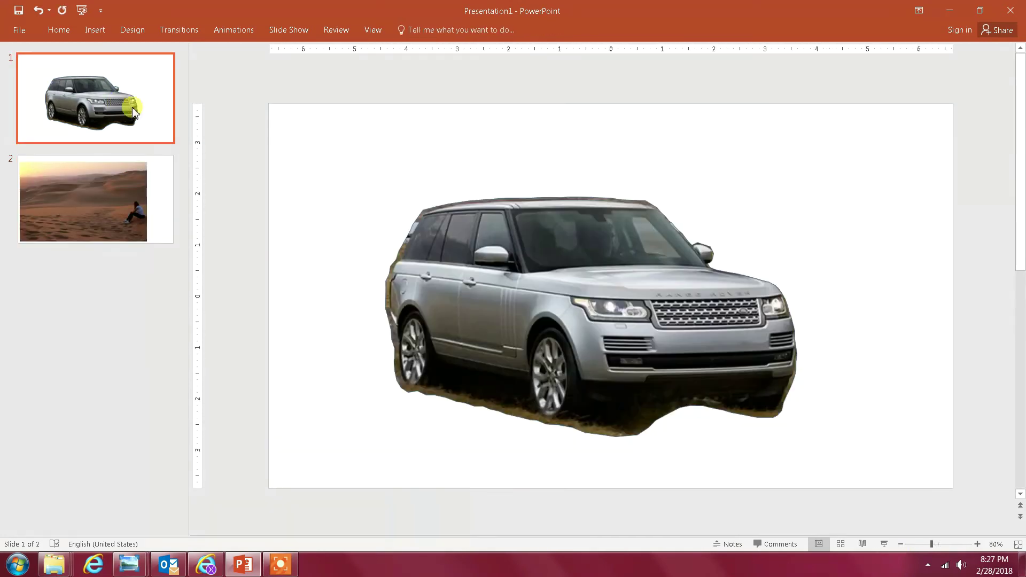
{"action": "left_click", "coordinate": [533, 256]}
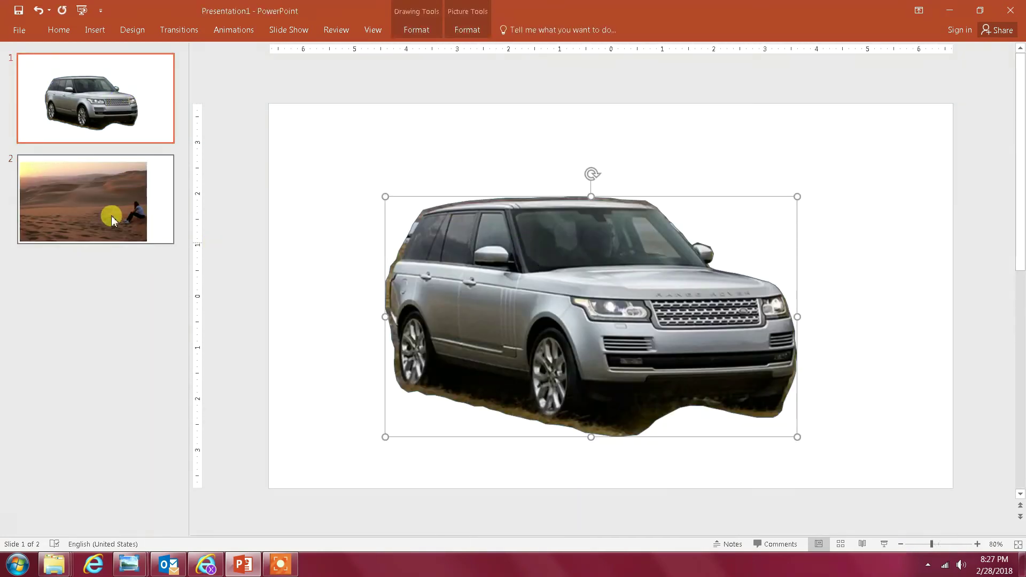
{"action": "left_click", "coordinate": [112, 217]}
{"action": "key", "text": "ctrl+v"}
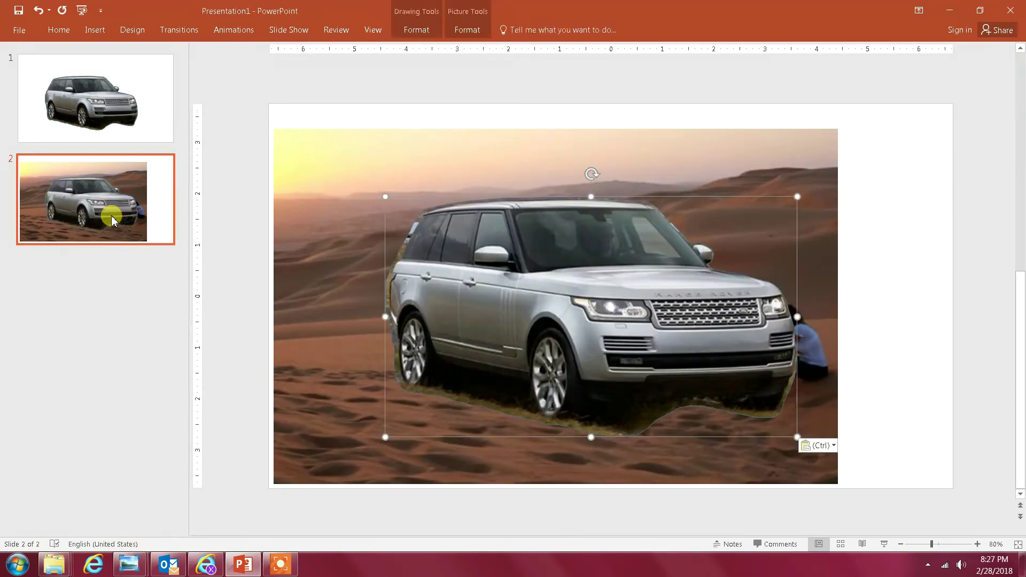
- Resize the pasted car and position it on the sand at left
{"action": "left_click_drag", "start_coordinate": [384, 195], "coordinate": [456, 231]}
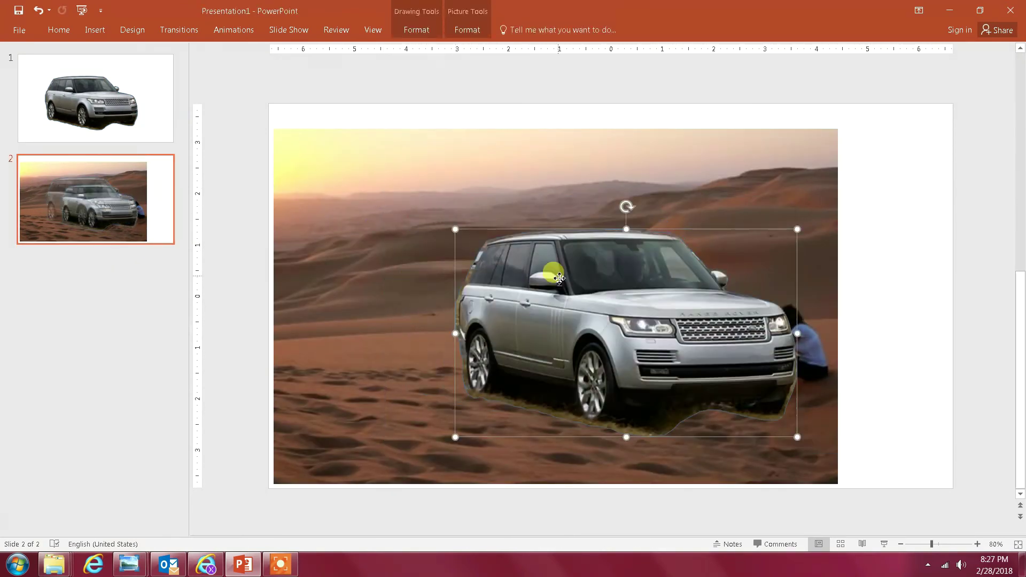
{"action": "left_click_drag", "start_coordinate": [557, 282], "coordinate": [392, 298]}
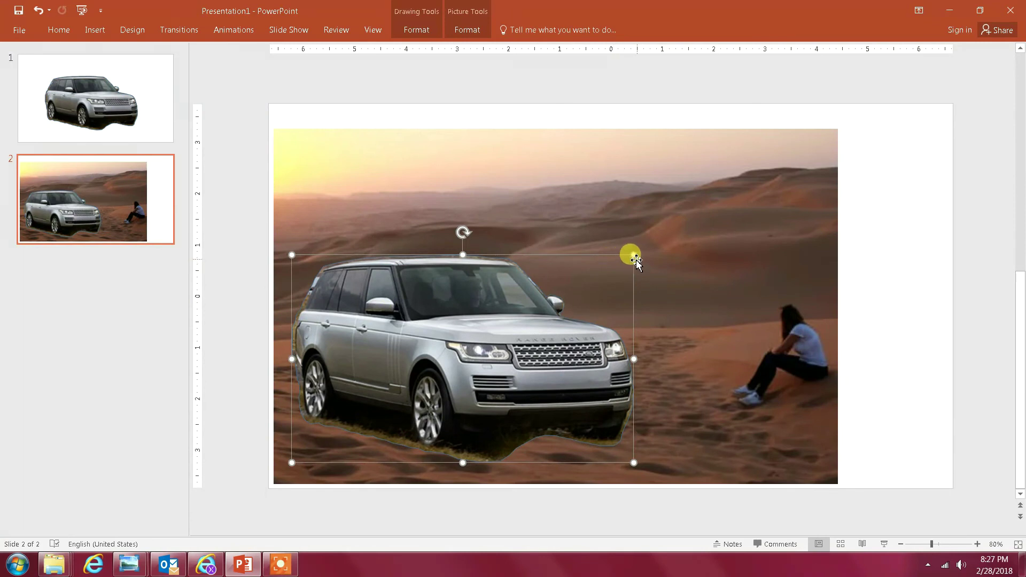
{"action": "mouse_move", "coordinate": [634, 255]}
{"action": "left_mouse_down"}
{"action": "mouse_move", "coordinate": [644, 251]}
{"action": "mouse_move", "coordinate": [637, 244]}
{"action": "left_mouse_up"}
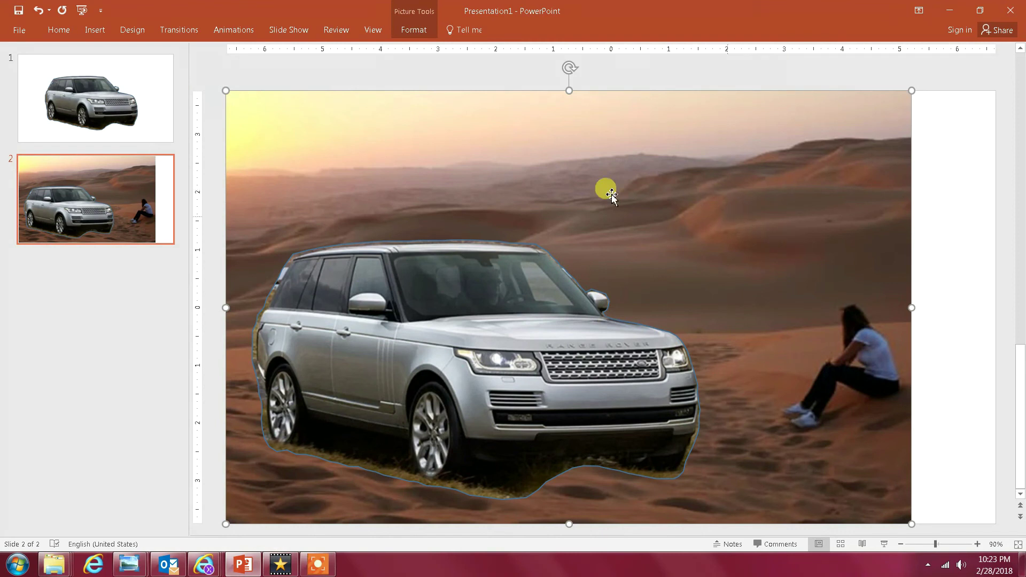
- Apply 6 pt soft edges to the car cut-out through Picture Effects > Soft Edges Options
{"action": "left_click", "coordinate": [478, 252]}
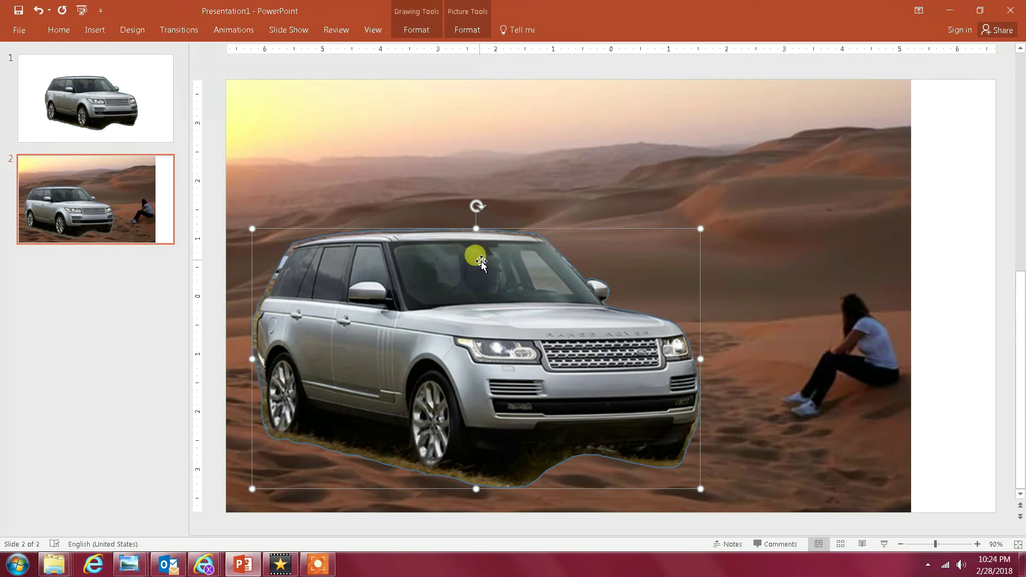
{"action": "left_click", "coordinate": [460, 32]}
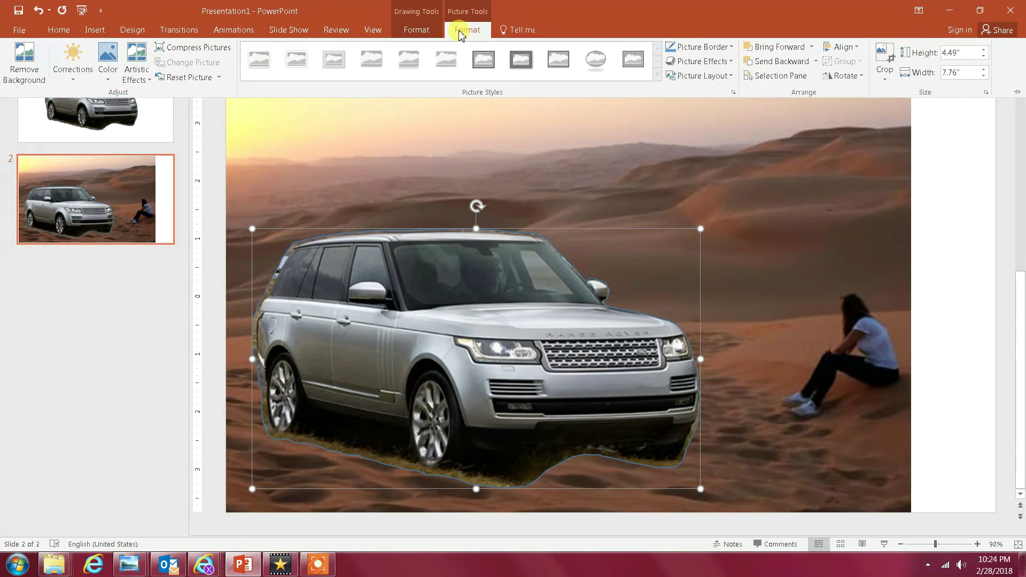
{"action": "left_click", "coordinate": [735, 62]}
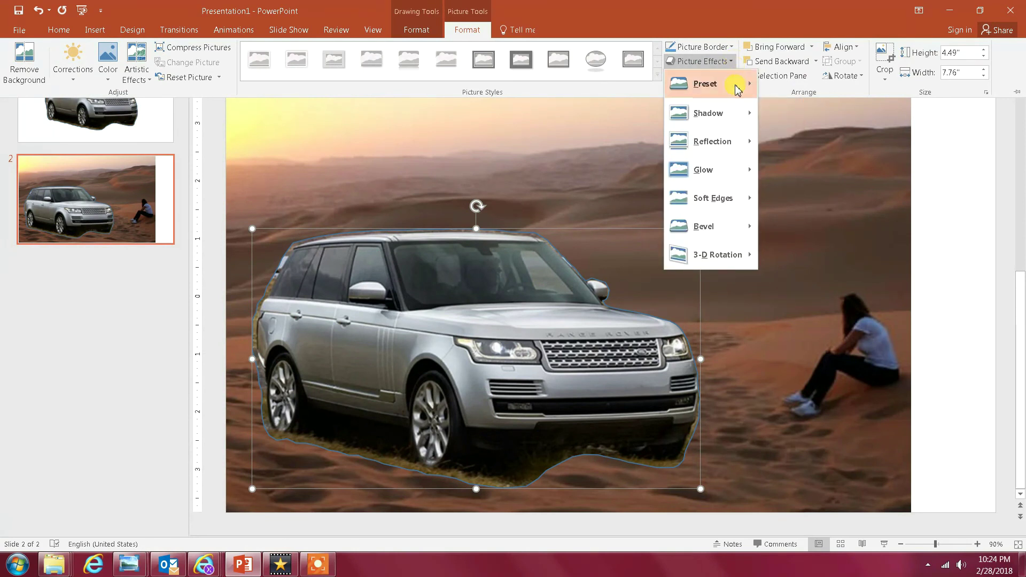
{"action": "mouse_move", "coordinate": [747, 203]}
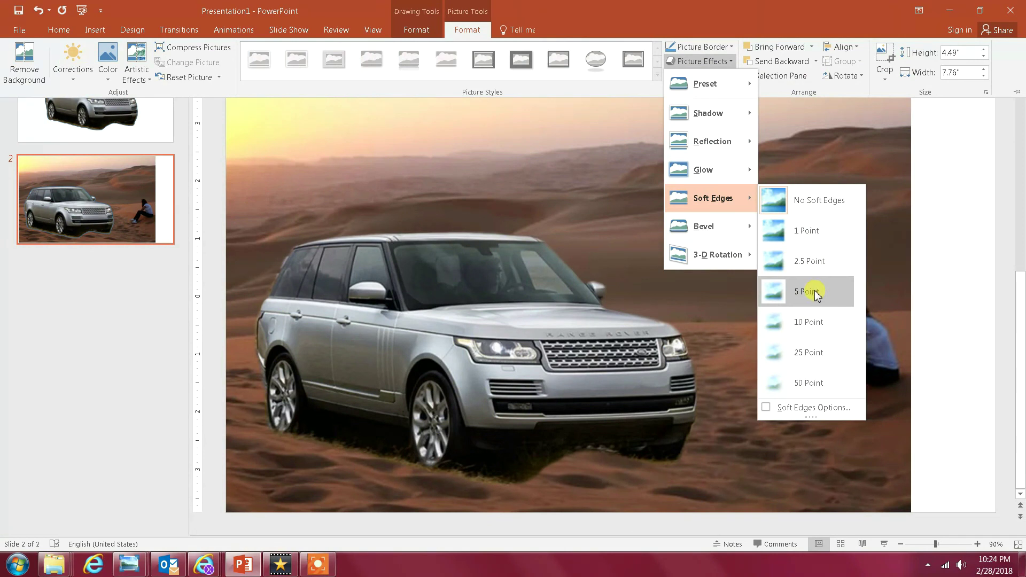
{"action": "left_click", "coordinate": [806, 408]}
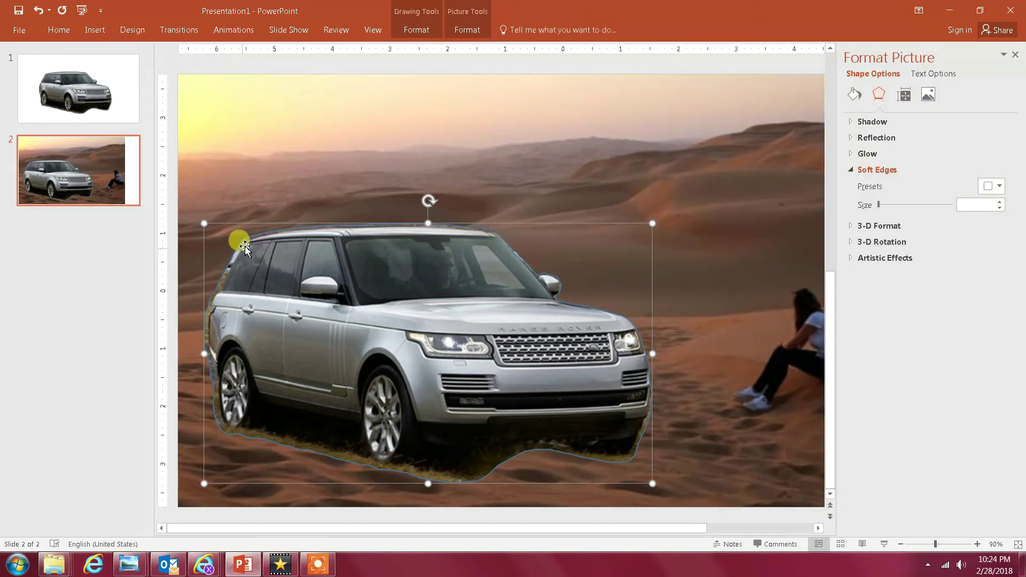
{"action": "left_click", "coordinate": [1000, 202]}
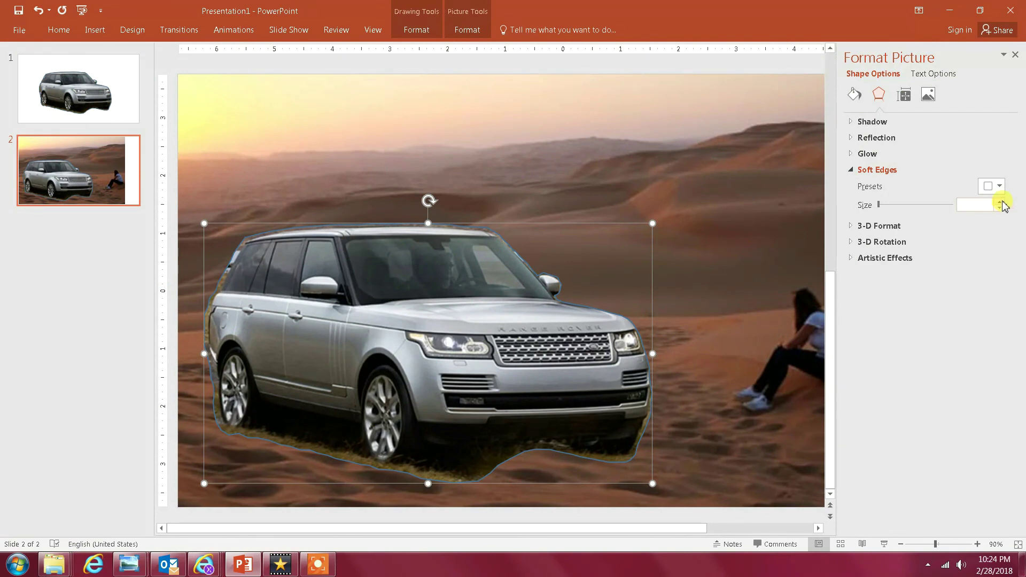
{"action": "left_click", "coordinate": [1000, 202]}
{"action": "left_click", "coordinate": [1000, 202]}
{"action": "left_click", "coordinate": [1000, 202]}
{"action": "left_click", "coordinate": [1000, 202]}
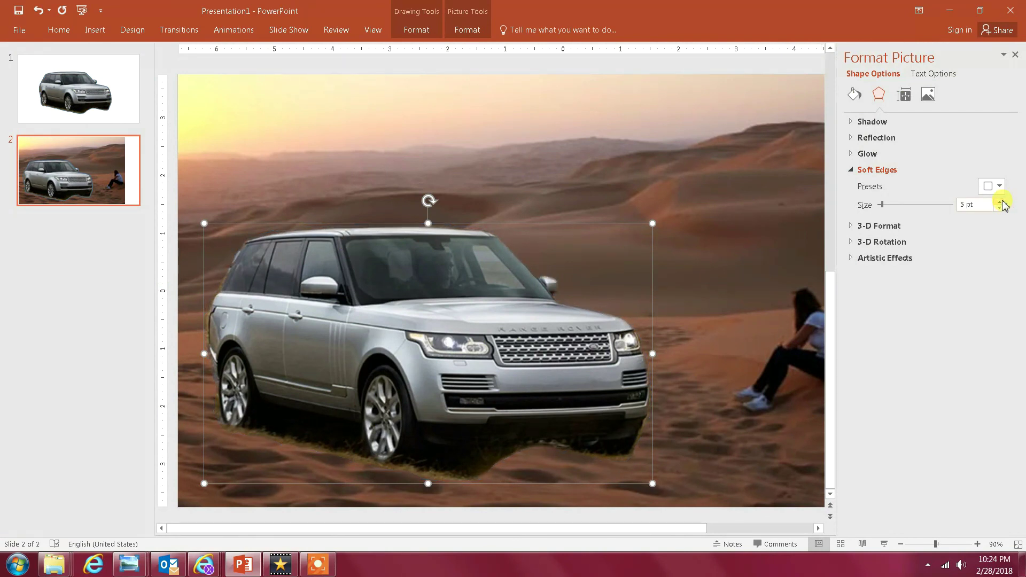
{"action": "left_click", "coordinate": [1000, 202]}
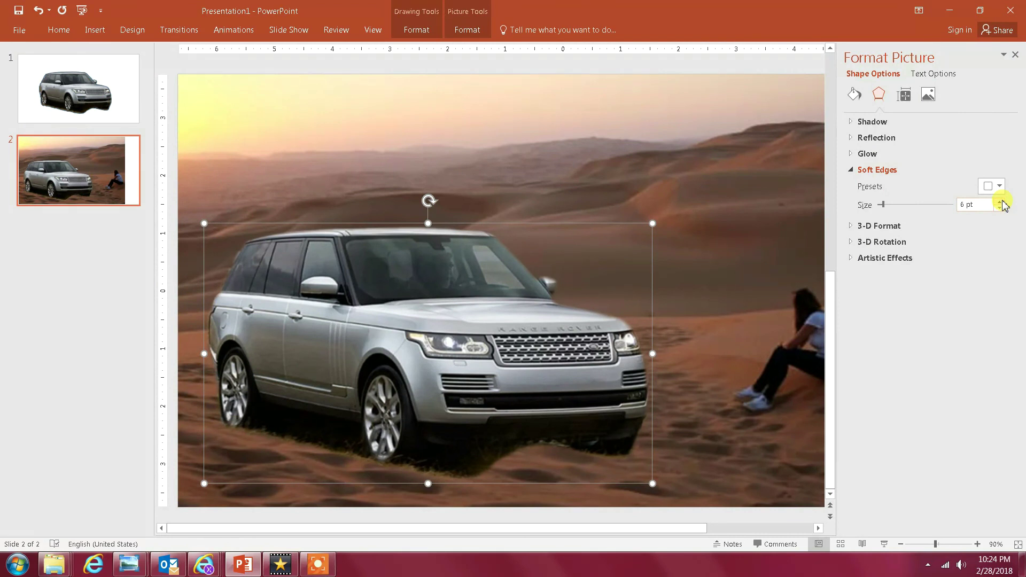
{"action": "left_click", "coordinate": [743, 204]}
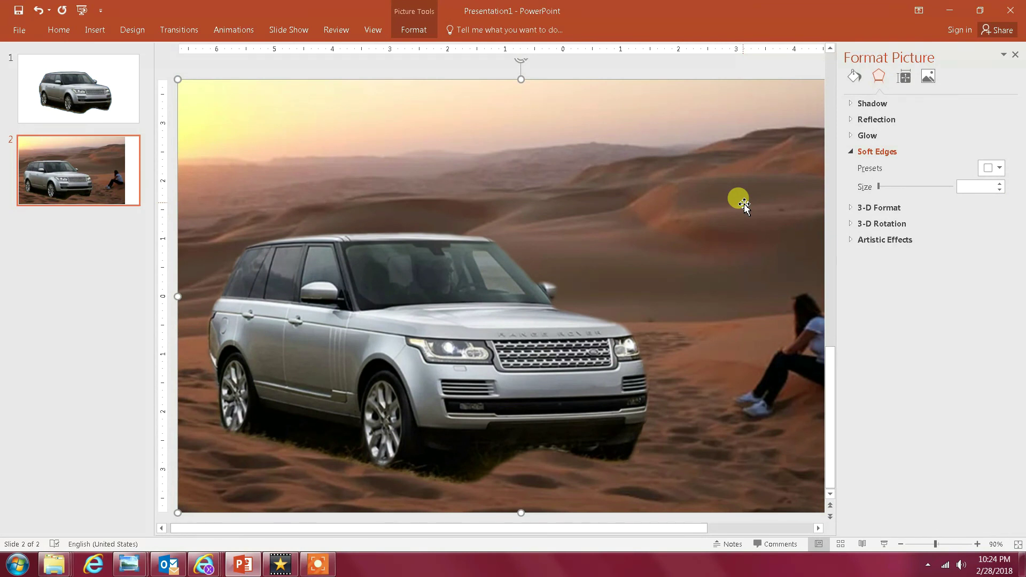